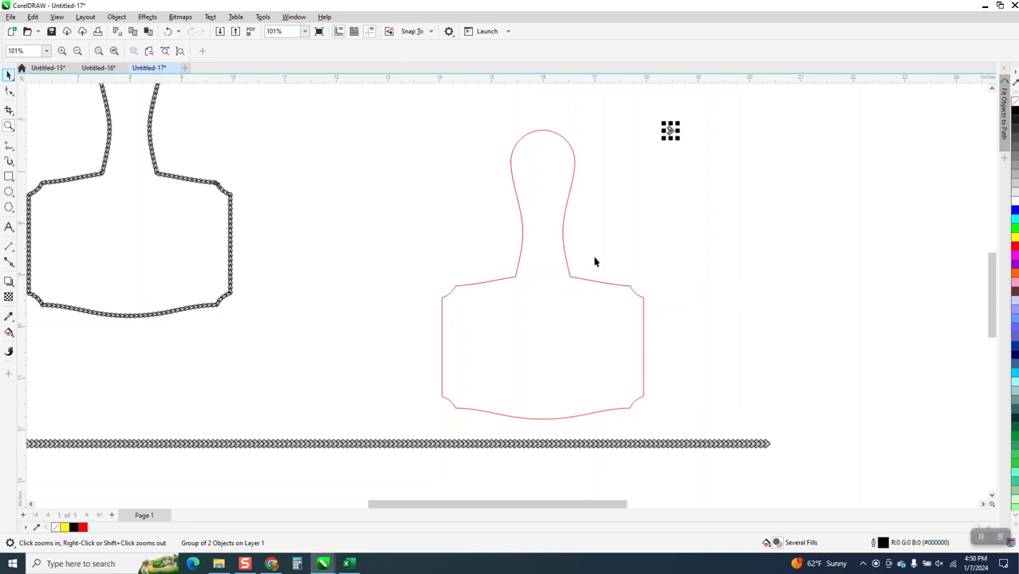
Draw a vertical 2-point line about 6.27 in long beside the red paddle outline and centre it on the page
click(570, 198)
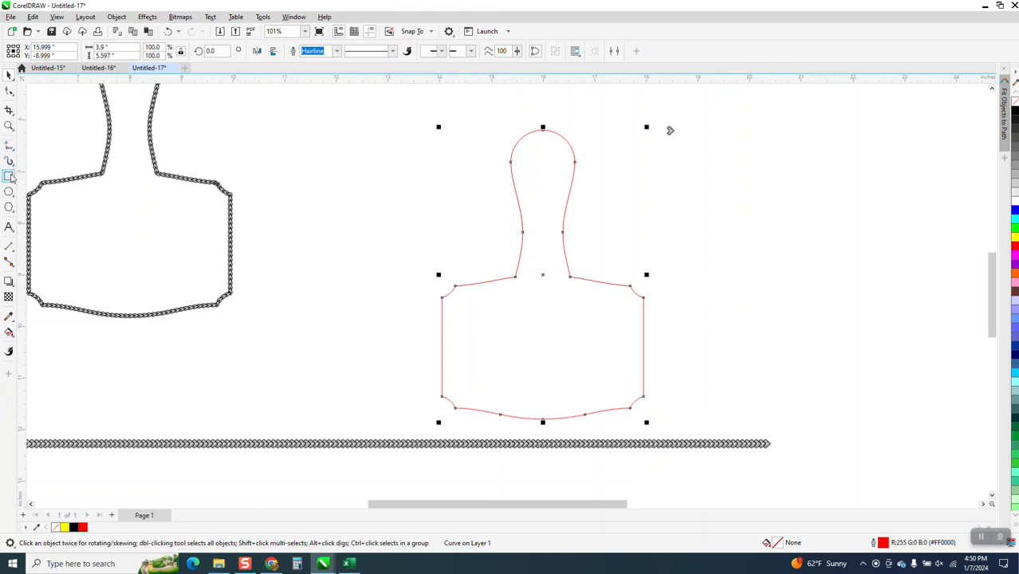
double_click(10, 147)
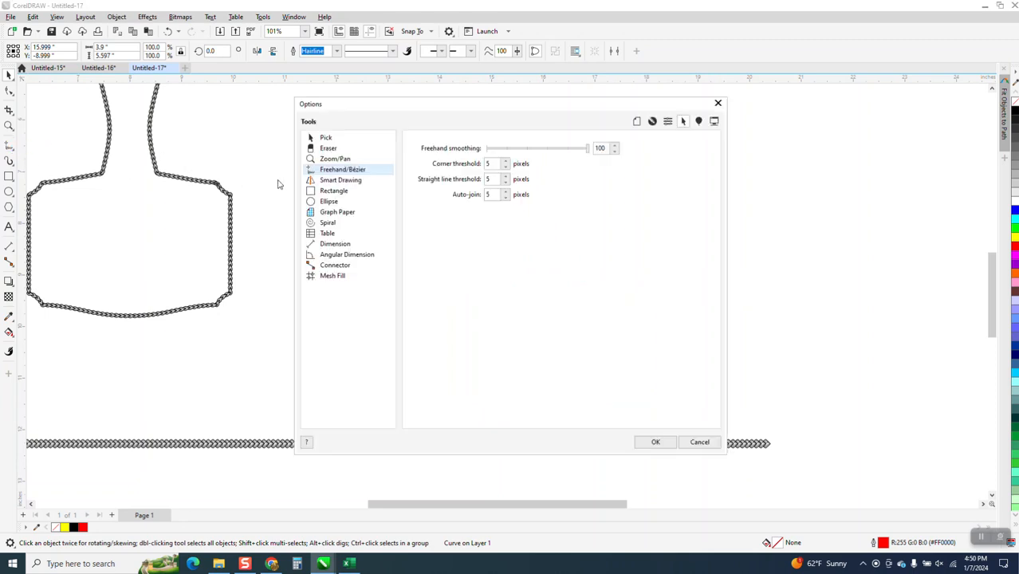
click(718, 103)
click(11, 149)
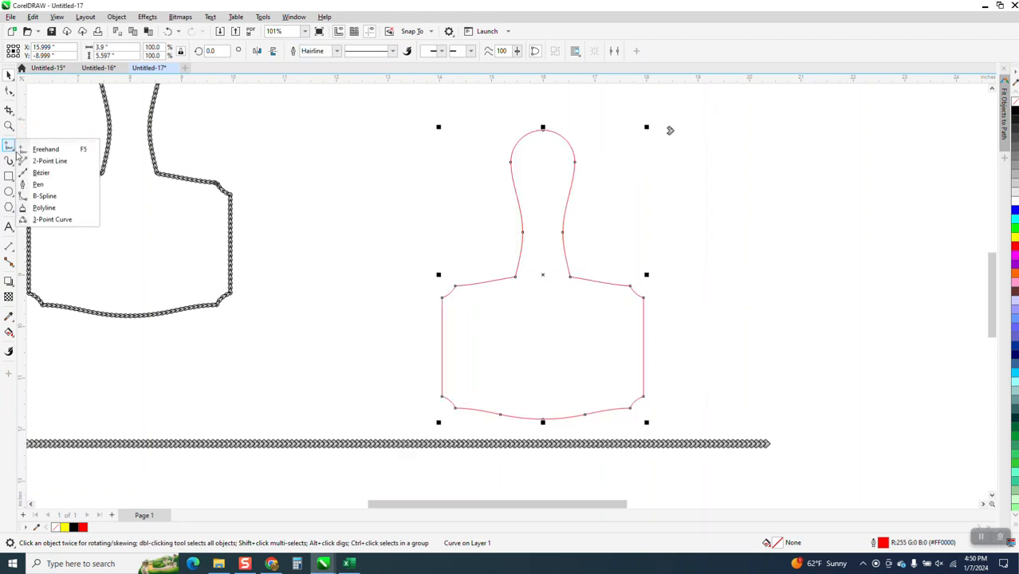
click(46, 144)
click(393, 122)
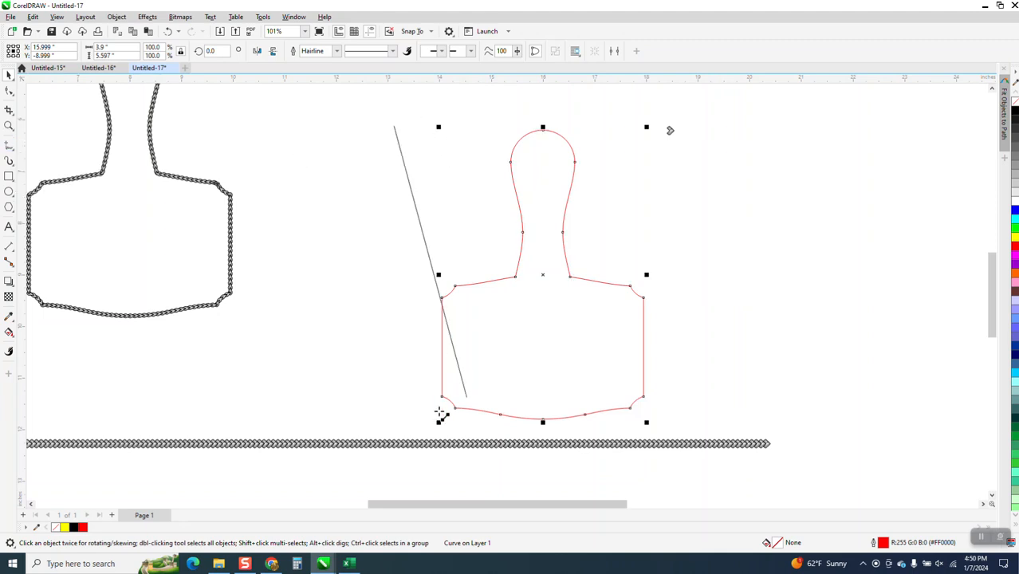
ctrl+click(430, 452)
key(p)
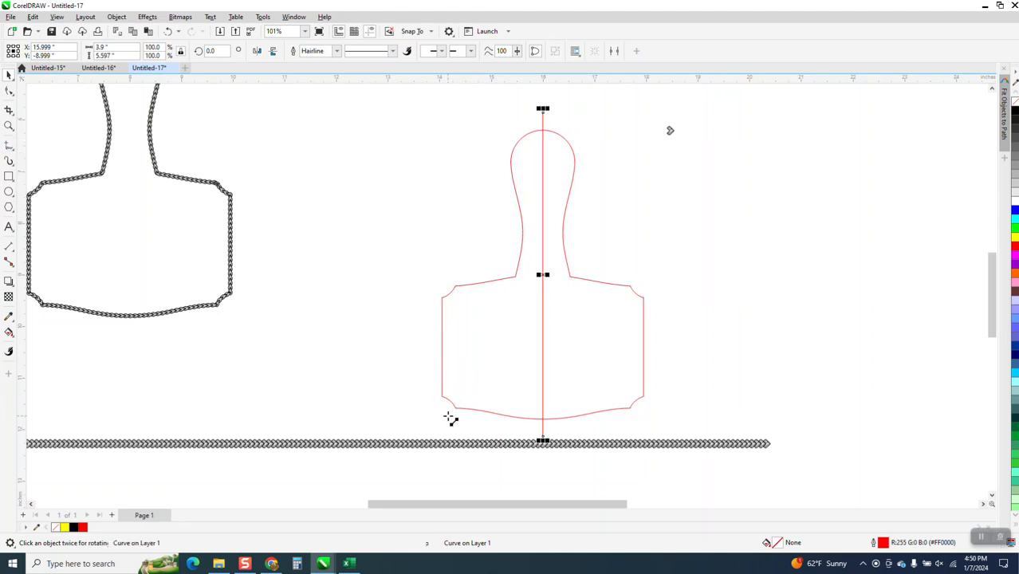
Remove the right half of the red outline with Virtual Segment Delete, up to the vertical centre line
click(13, 118)
click(48, 136)
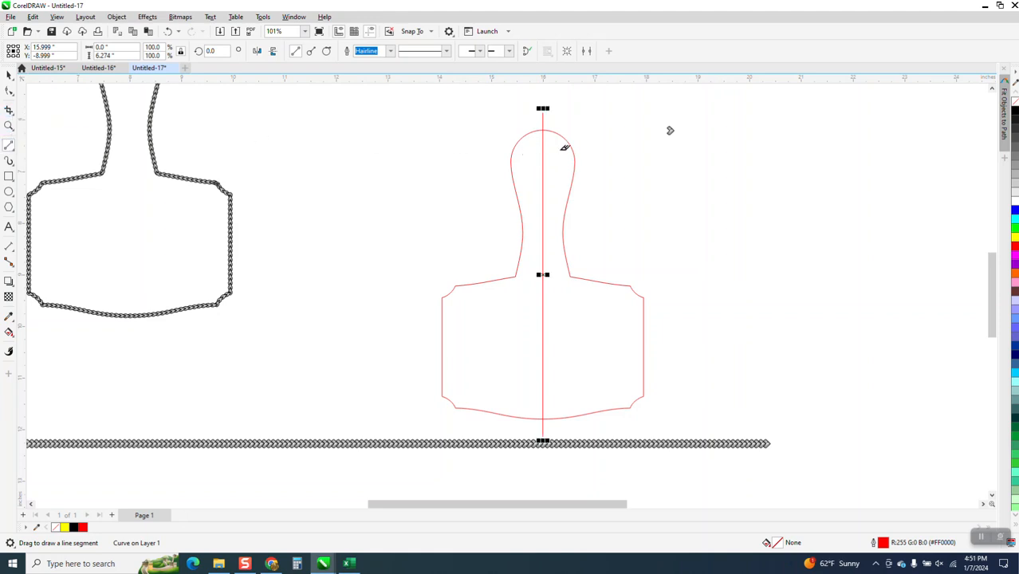
drag(575, 171, 680, 341)
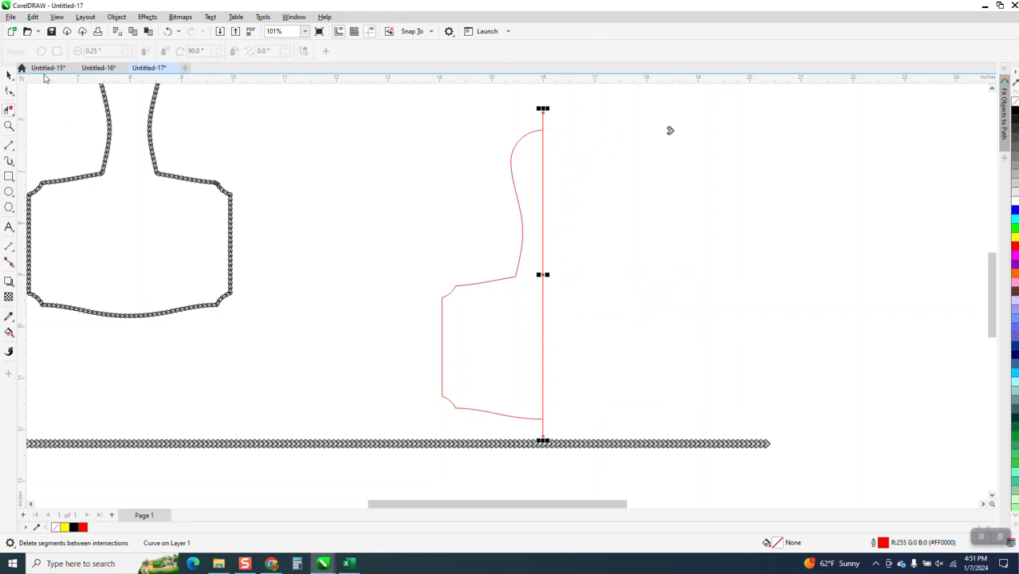
Delete the vertical centre line, keeping only the left half of the red outline
click(9, 76)
click(557, 107)
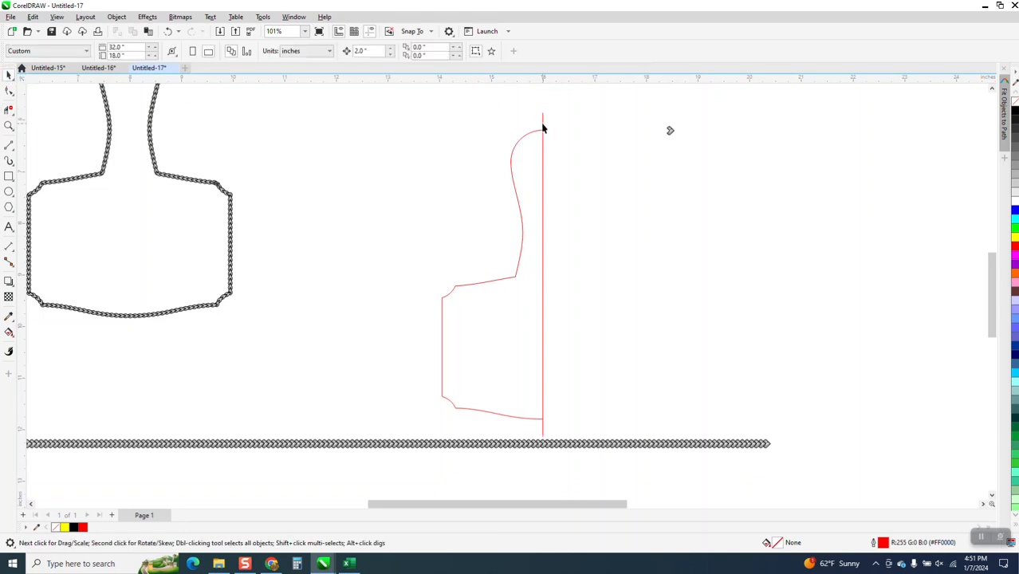
click(543, 126)
key(Delete)
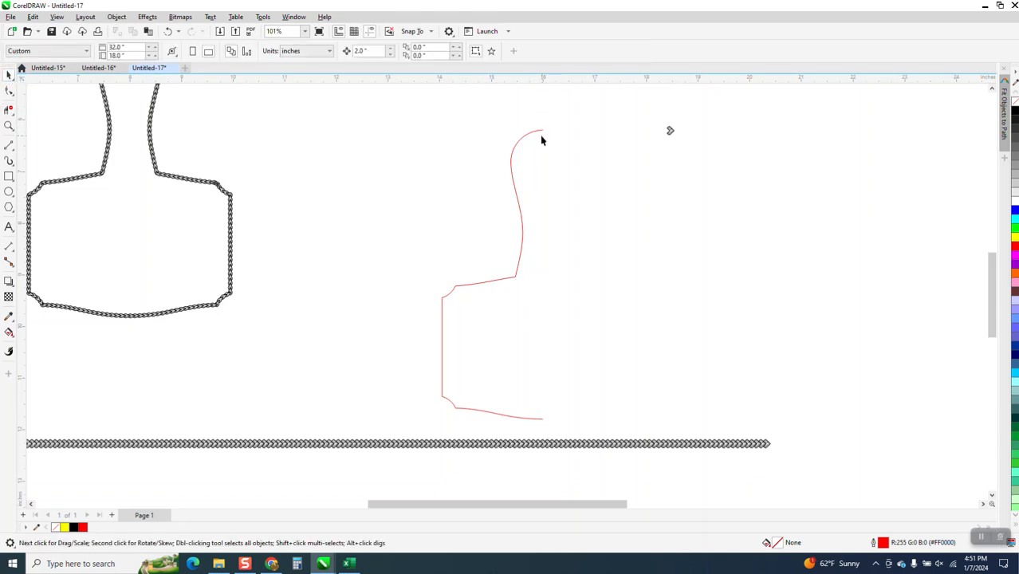
Show the curve properties of the red half outline to read its length
click(540, 135)
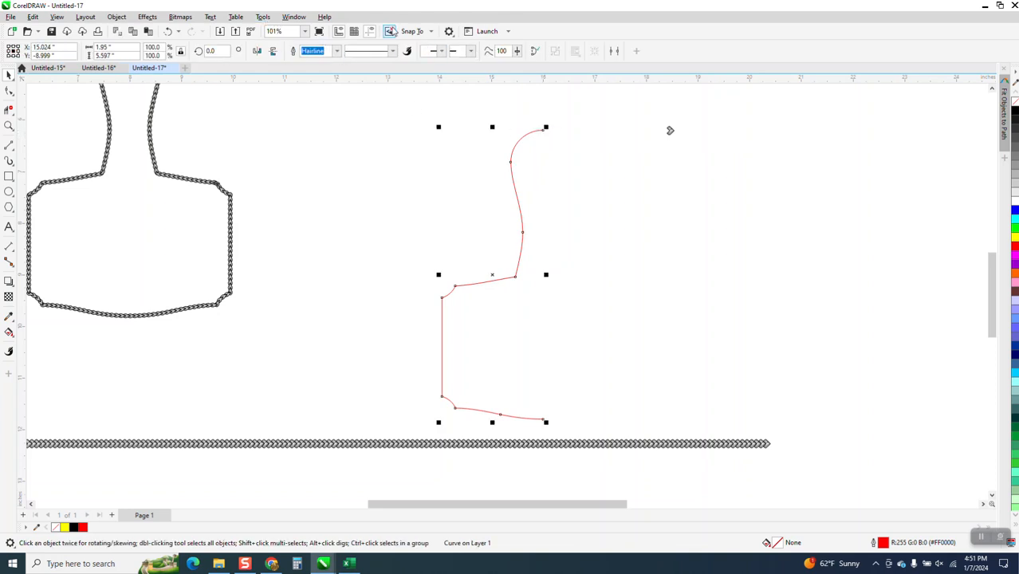
click(295, 18)
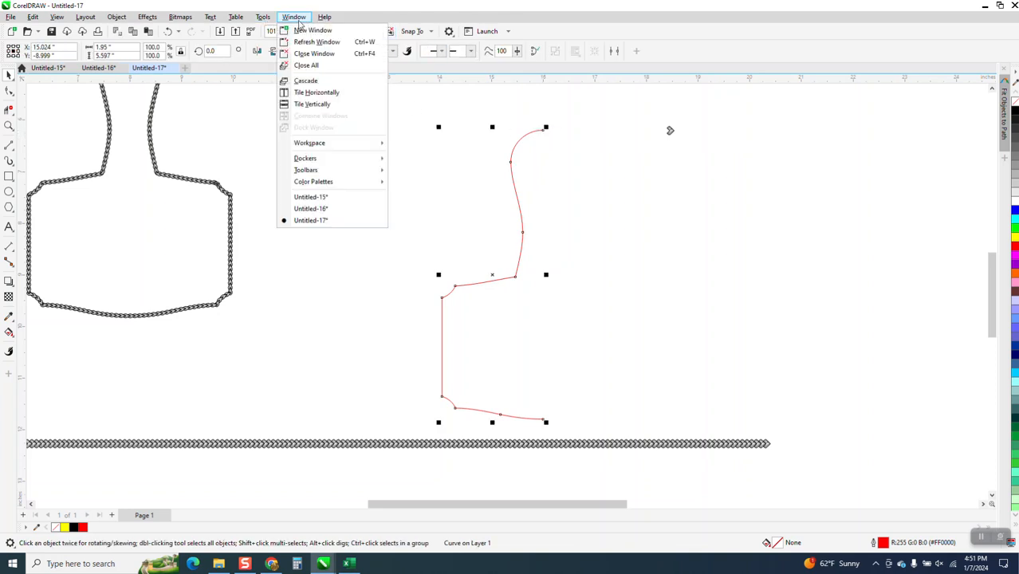
mouse_move(316, 158)
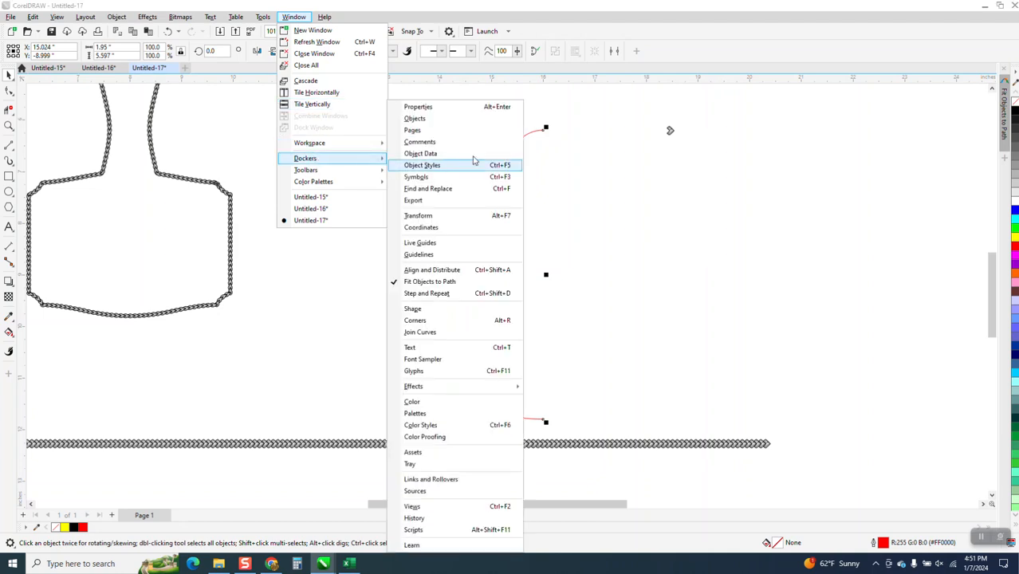
click(447, 105)
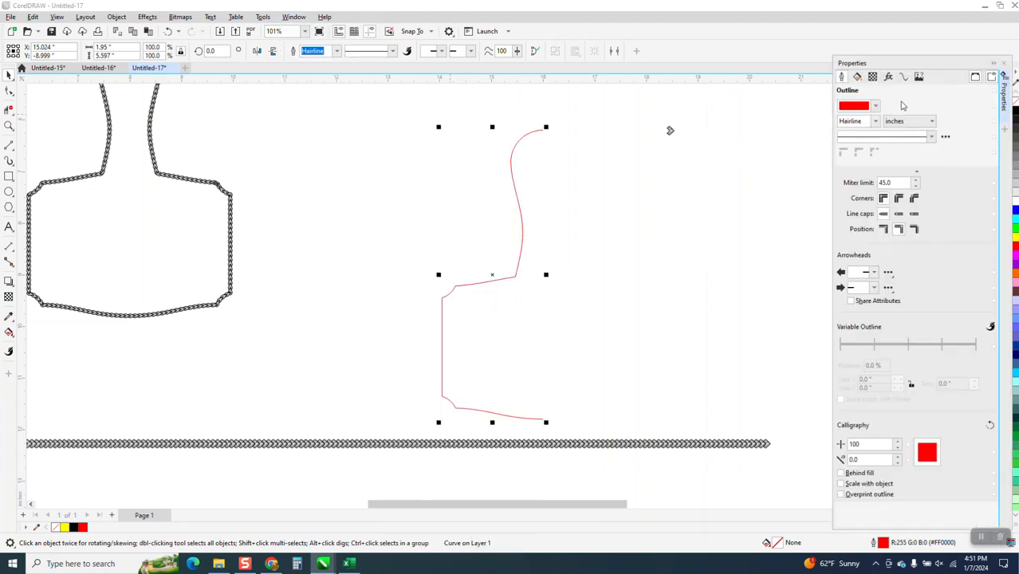
click(903, 78)
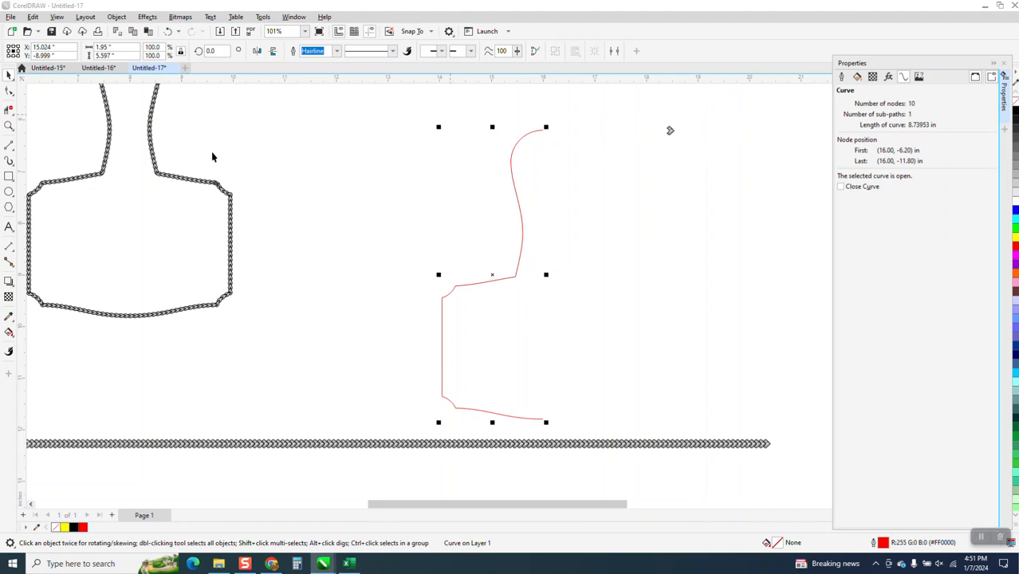
Add the text note 8.74 to the right of the red half outline
click(9, 227)
click(652, 203)
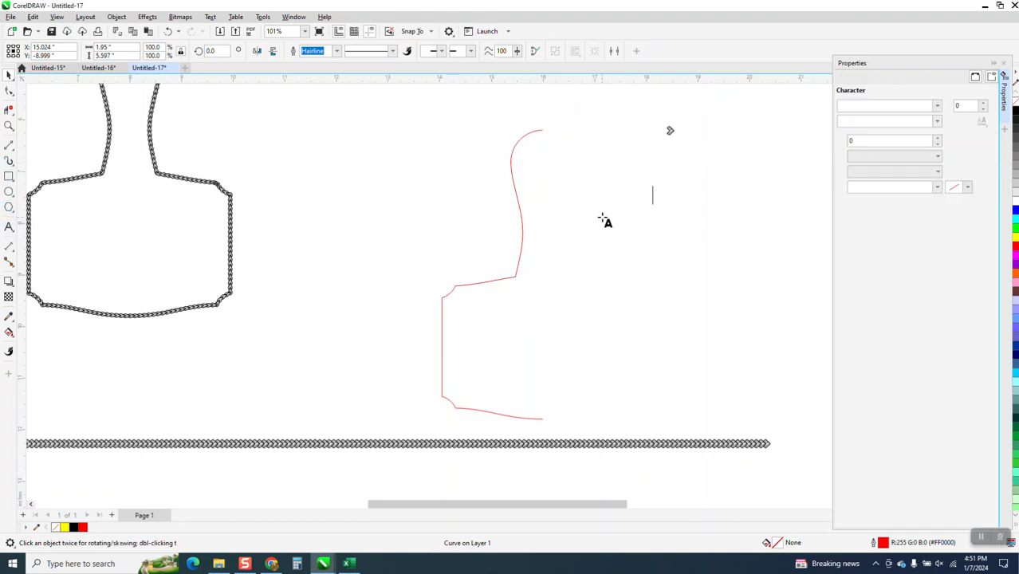
text(8.74)
key(Escape)
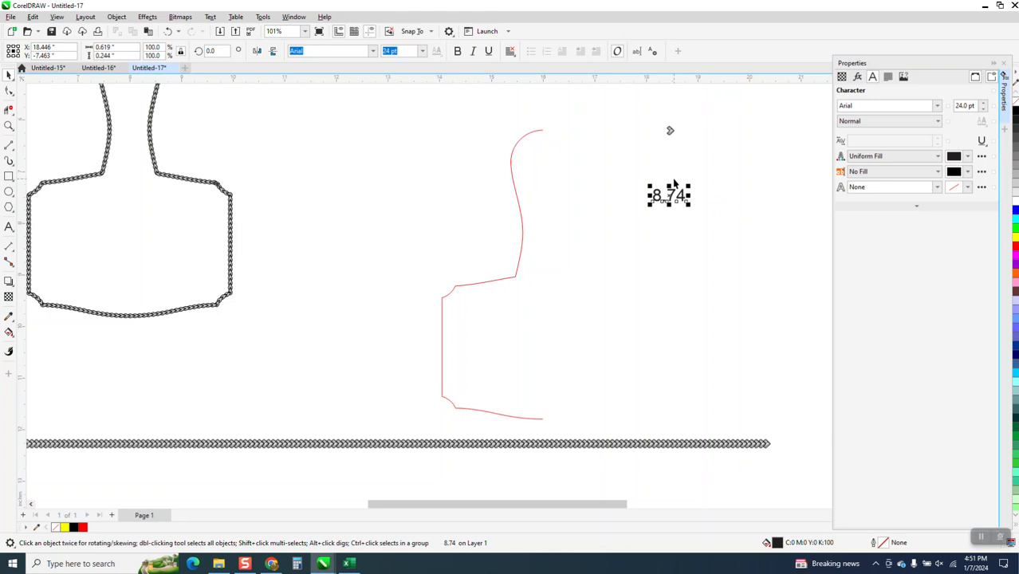
Move the single chevron link above and to the left of the red half outline and close the object properties
click(520, 141)
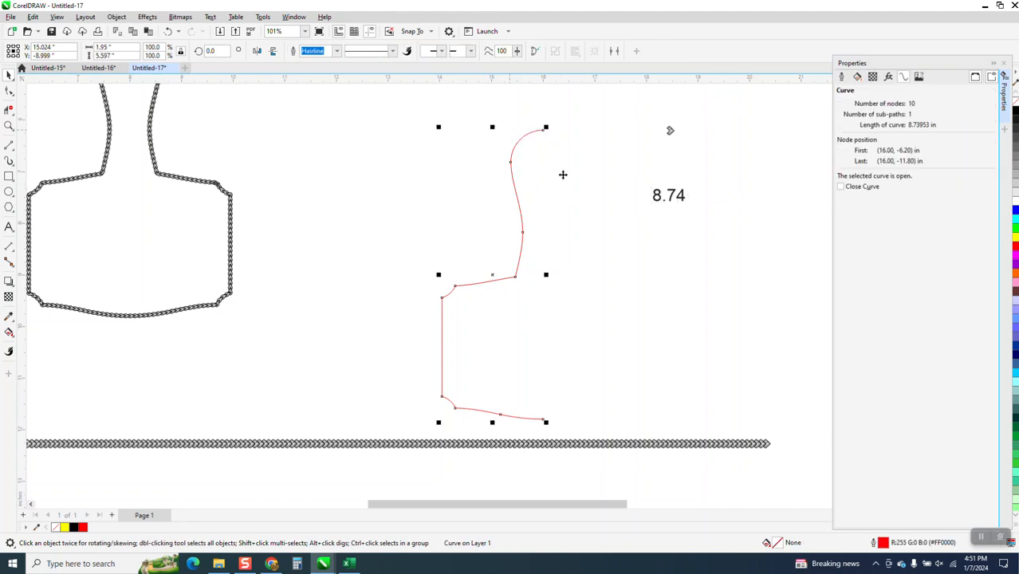
scroll(457, 152, down, 2)
scroll(670, 197, down, 1)
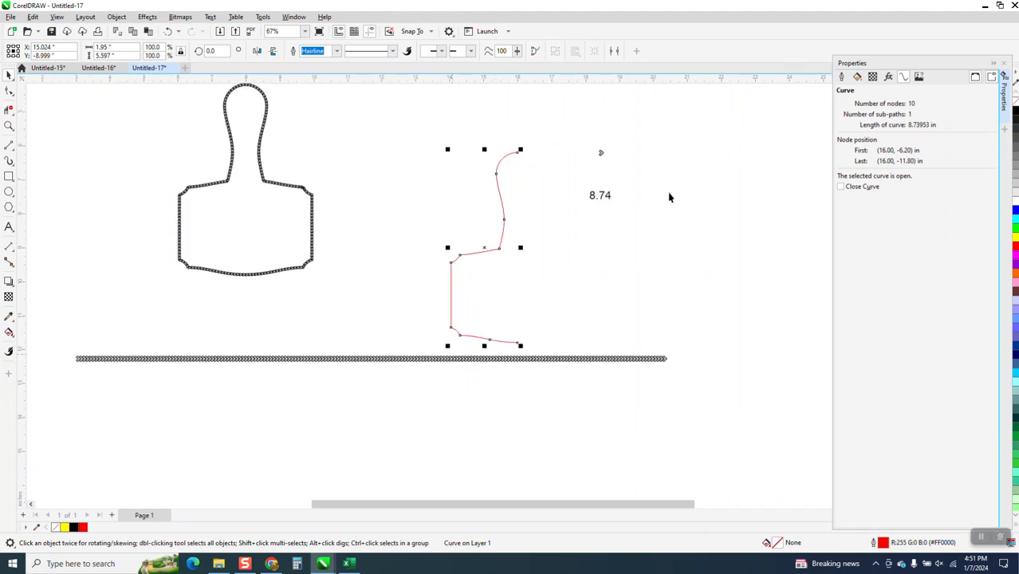
click(602, 156)
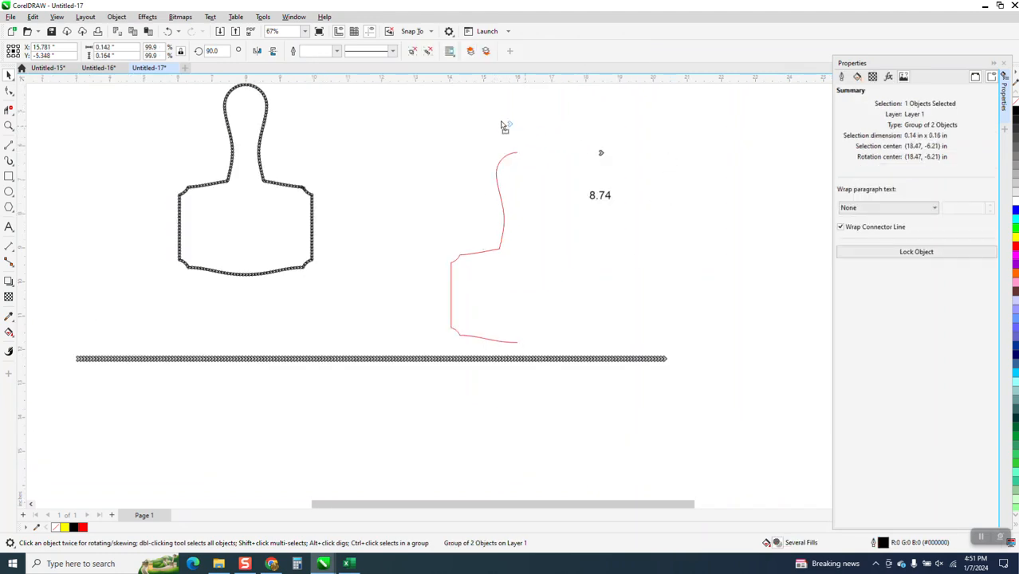
drag(465, 122, 463, 119)
click(1002, 64)
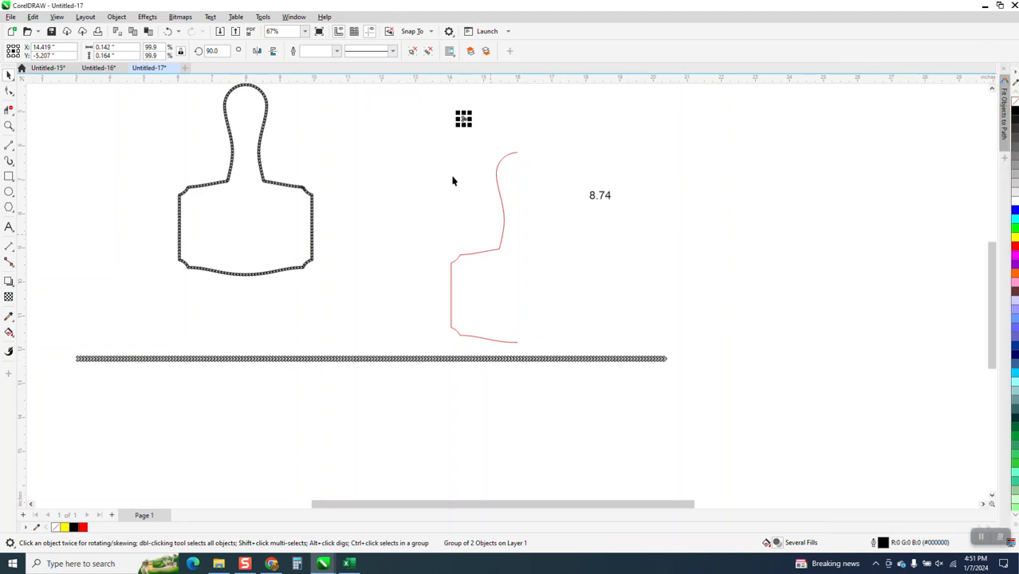
Select the chevron link and prepare a relative Position transform with an X offset of 0.09 in
click(8, 126)
drag(410, 101, 467, 128)
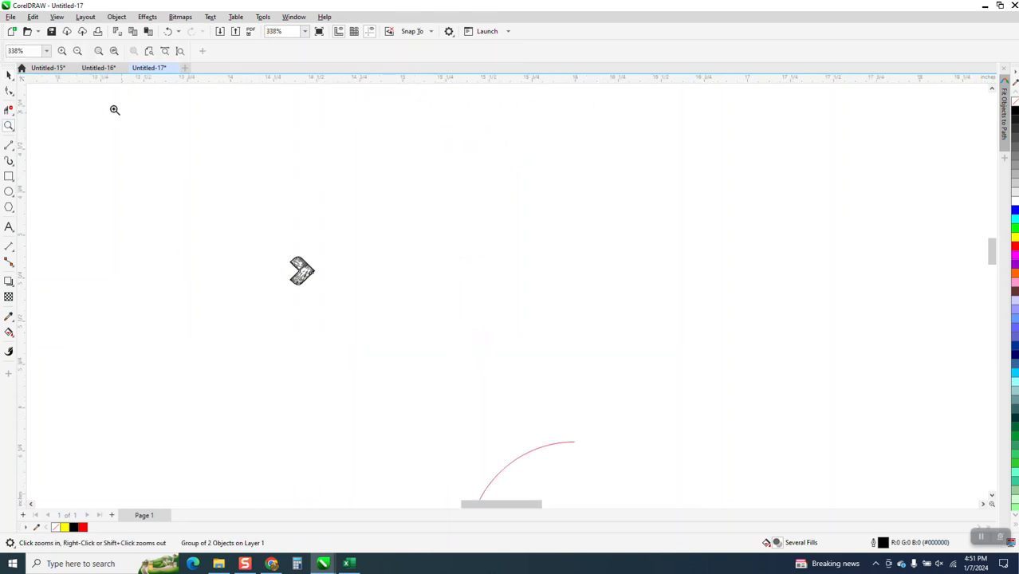
click(9, 75)
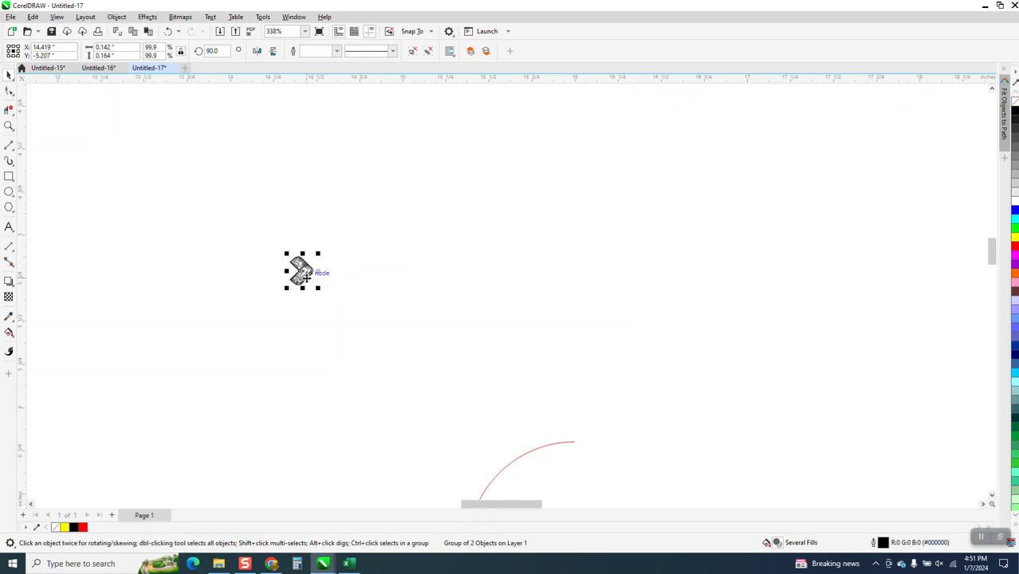
click(319, 199)
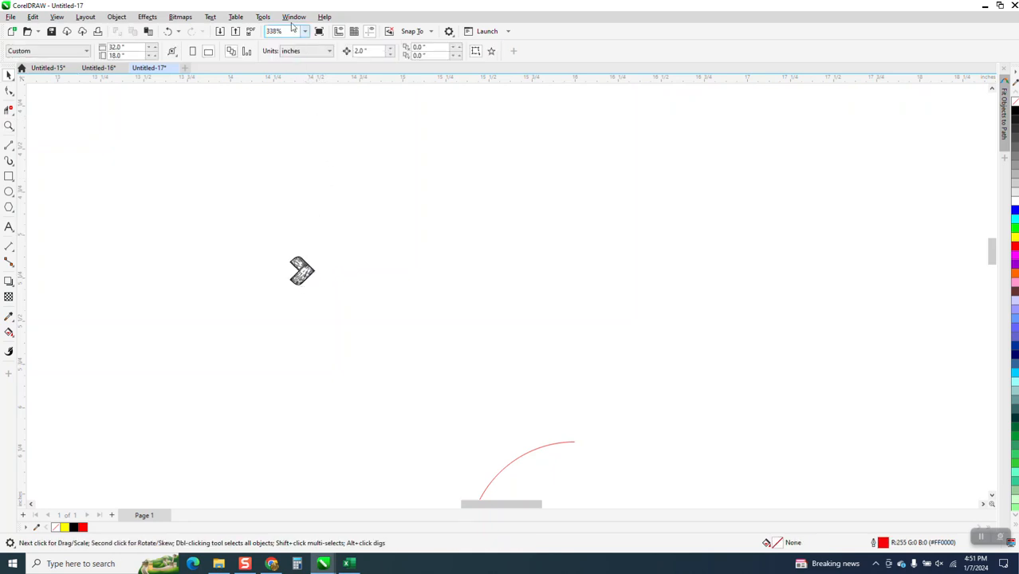
drag(277, 225, 367, 302)
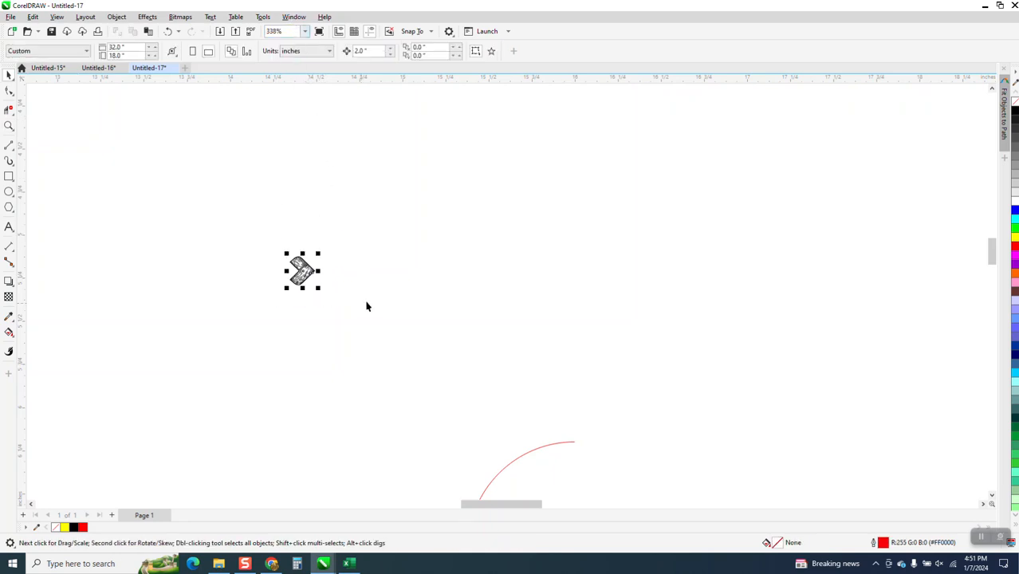
click(293, 17)
mouse_move(315, 158)
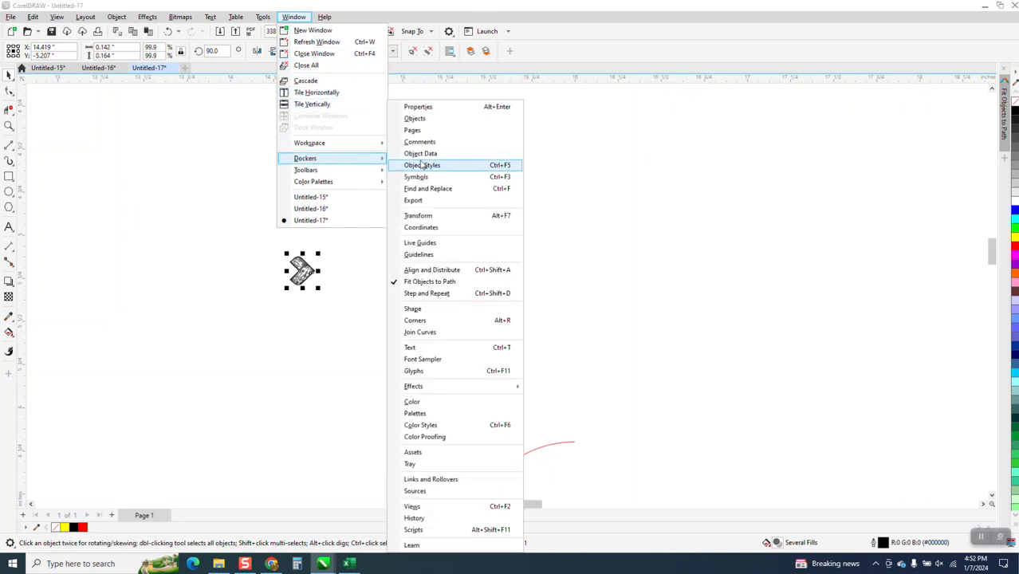
click(420, 216)
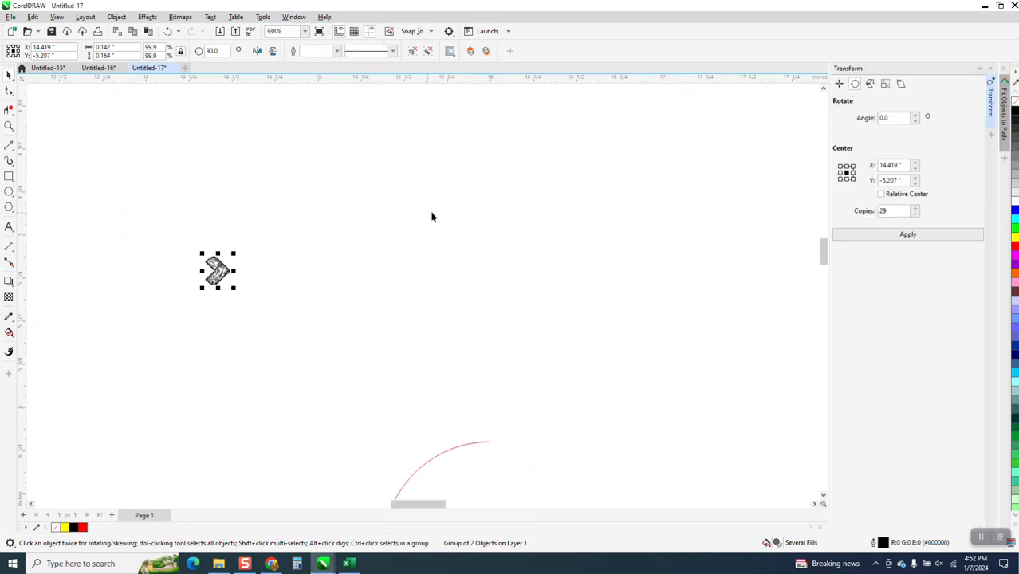
click(839, 84)
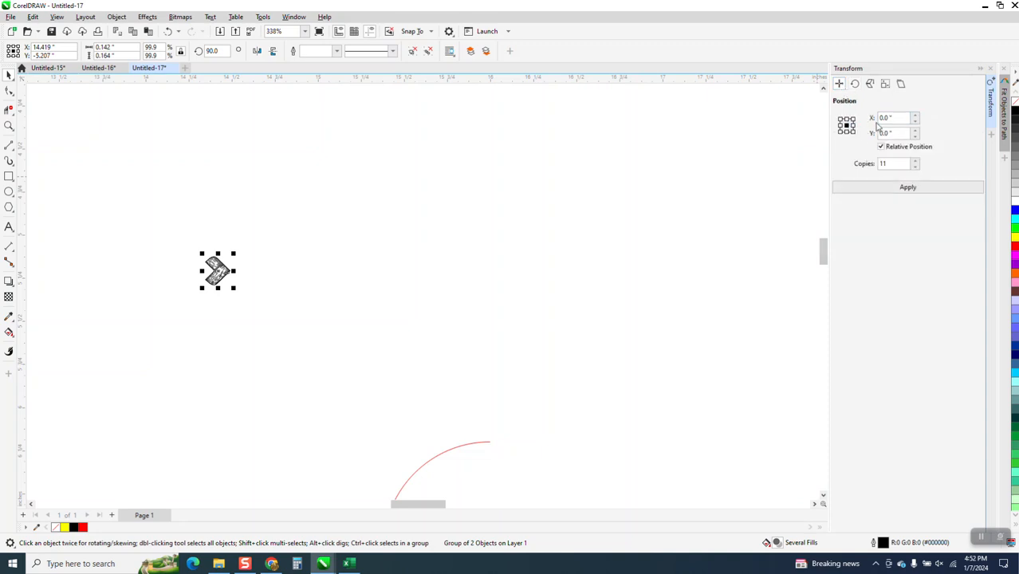
drag(891, 117, 855, 123)
text(.)
Open Calculator, divide 8.74 by 0.09 to find how many links fit the half outline, and close it
key(XF86Calculator)
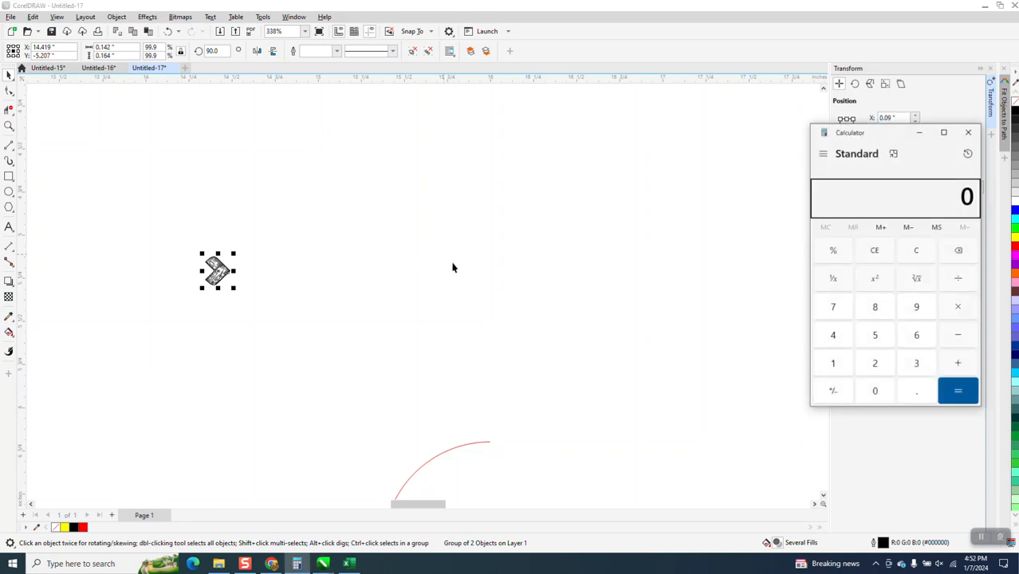
scroll(592, 302, down, 3)
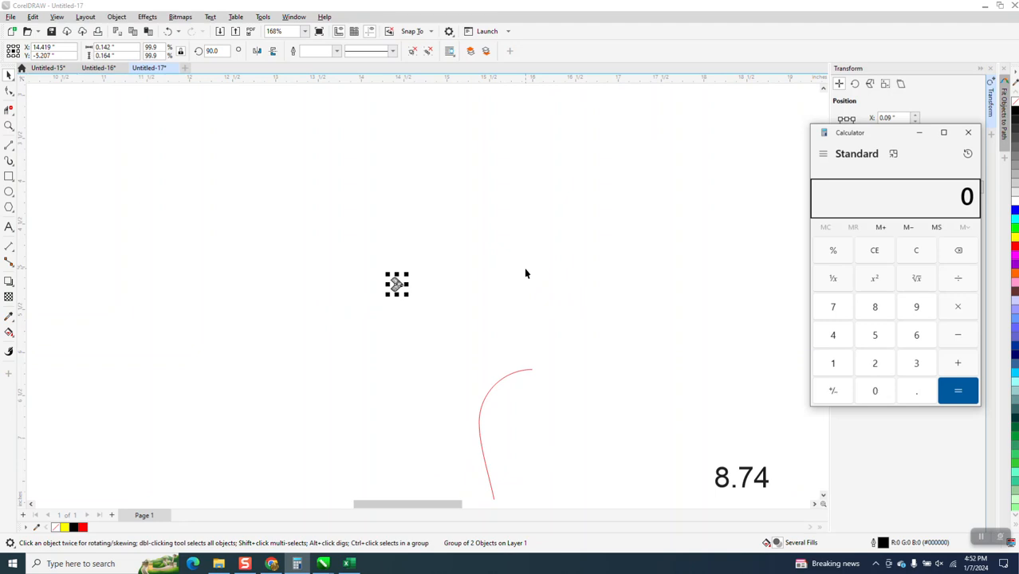
text(8.74)
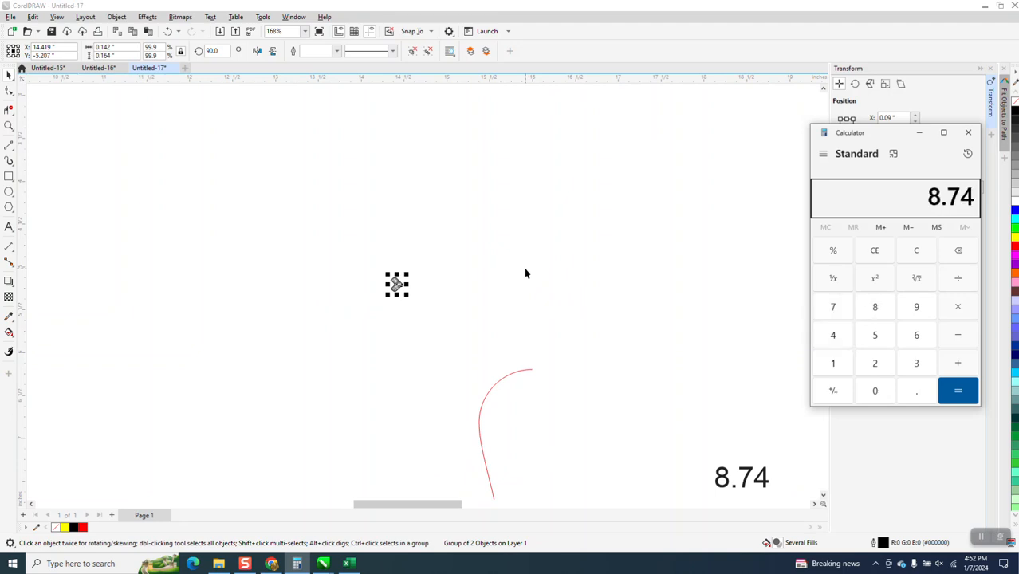
text( ÷ 0.09)
key(Return)
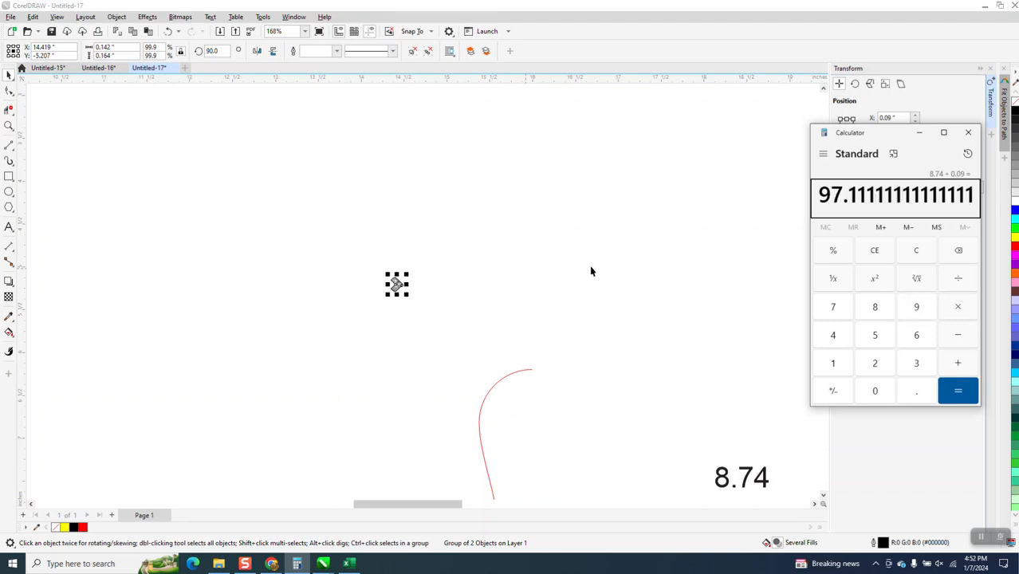
click(968, 133)
Set the number of copies to 96 and apply the transform to build a straight row of chevron links
double_click(898, 164)
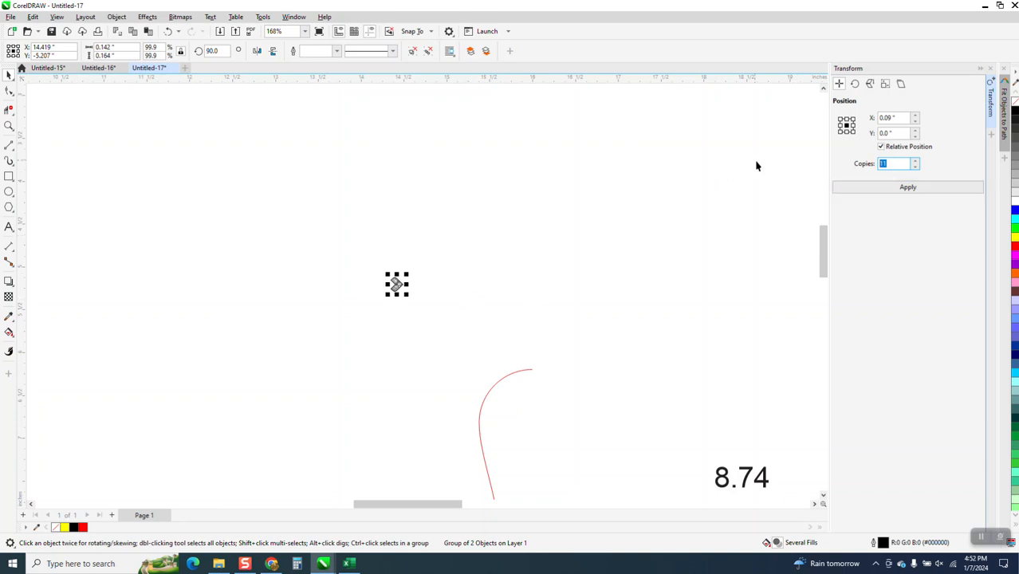
text(96)
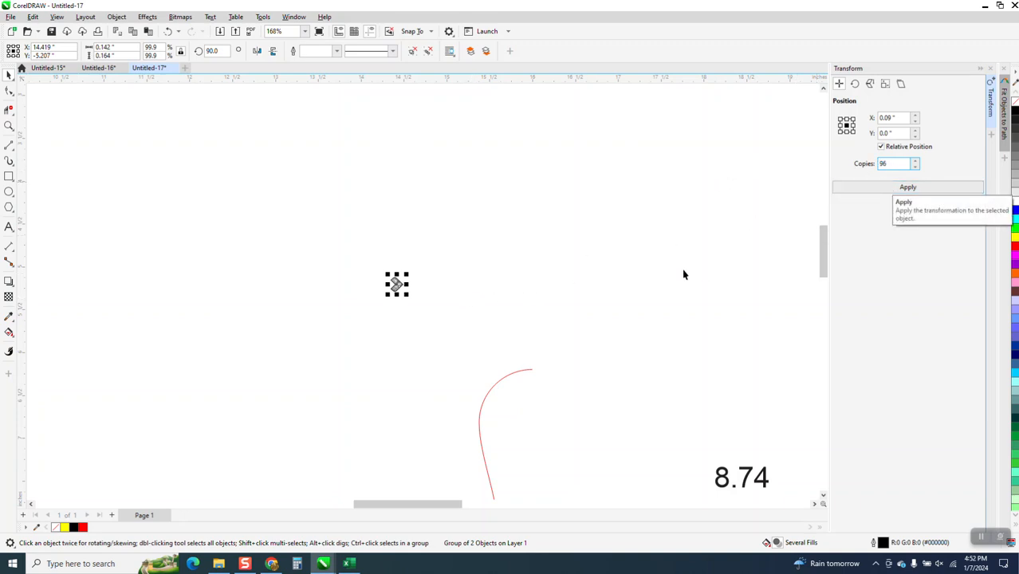
click(917, 189)
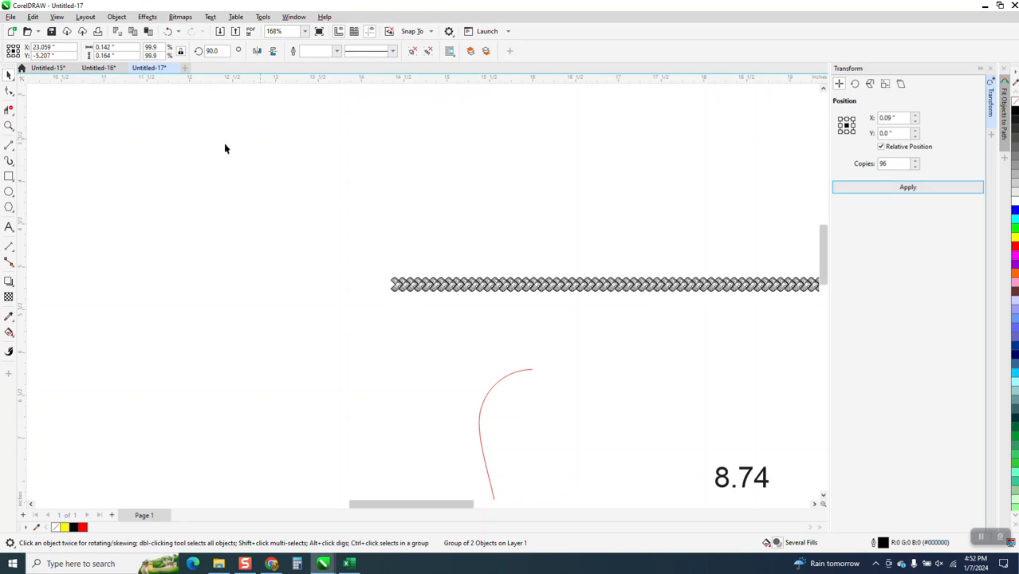
scroll(226, 149, down, 1)
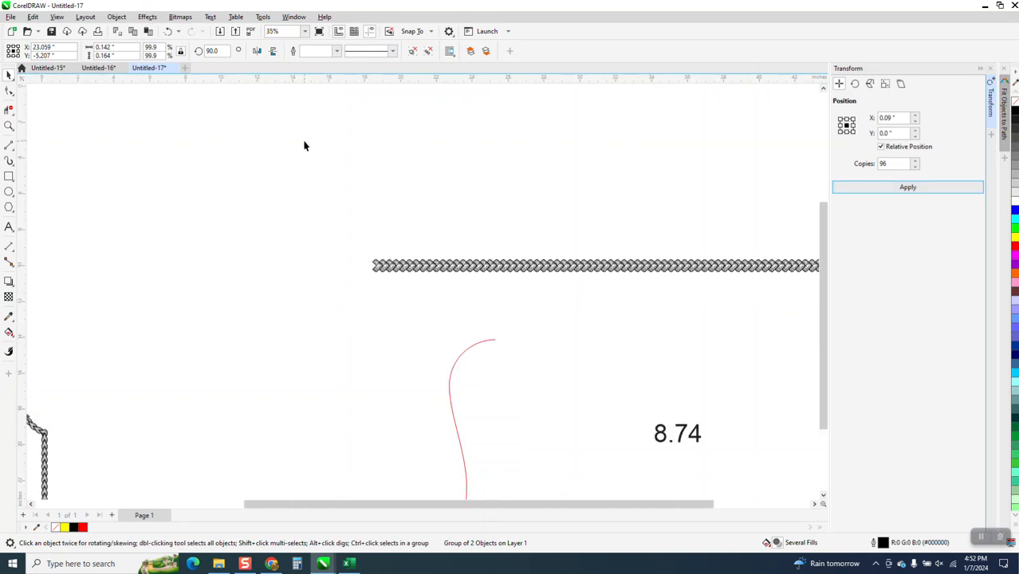
Close the Transform settings and select all the links of the new straight chevron row
scroll(303, 146, down, 3)
click(991, 68)
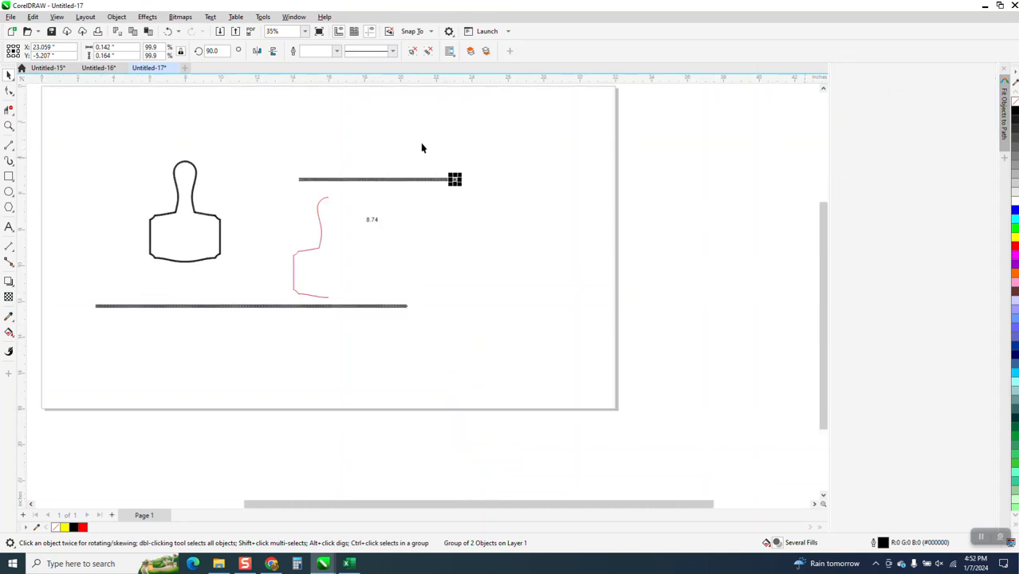
key(z)
drag(366, 162, 653, 225)
click(7, 74)
drag(59, 182, 709, 292)
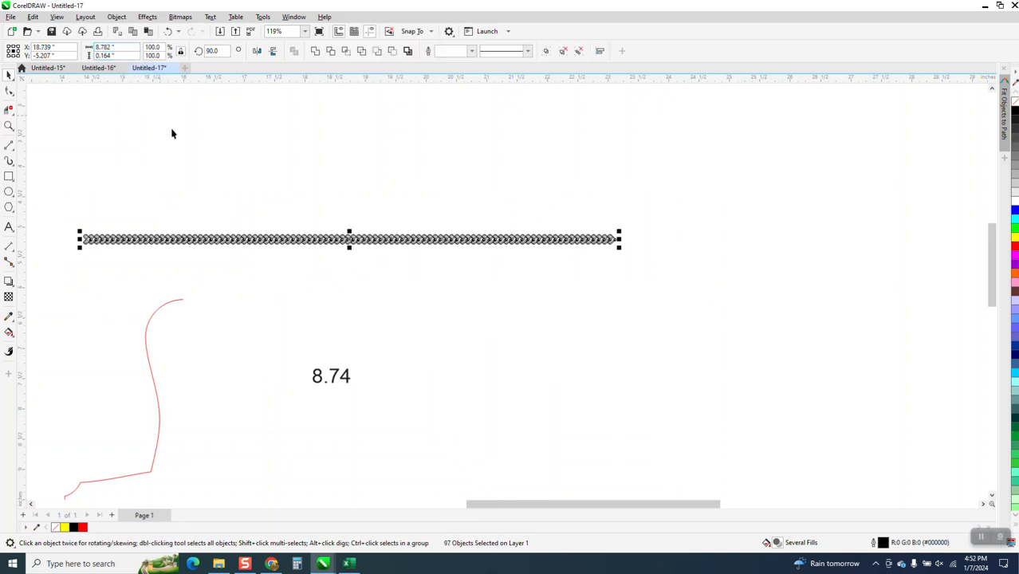
Select the long chain below the paddle outline to check its overall width
scroll(170, 130, down, 1)
scroll(359, 175, down, 7)
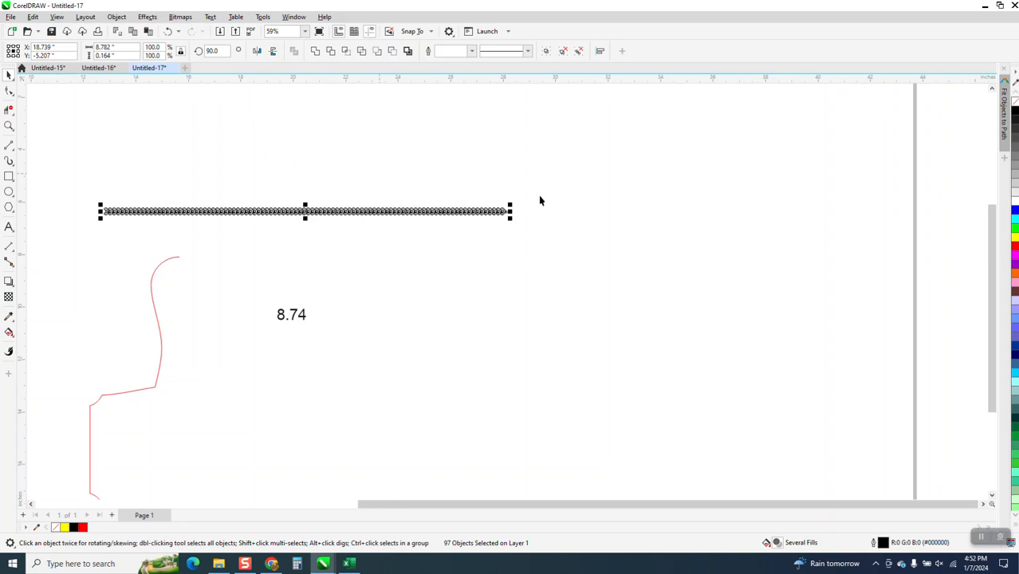
scroll(599, 209, down, 2)
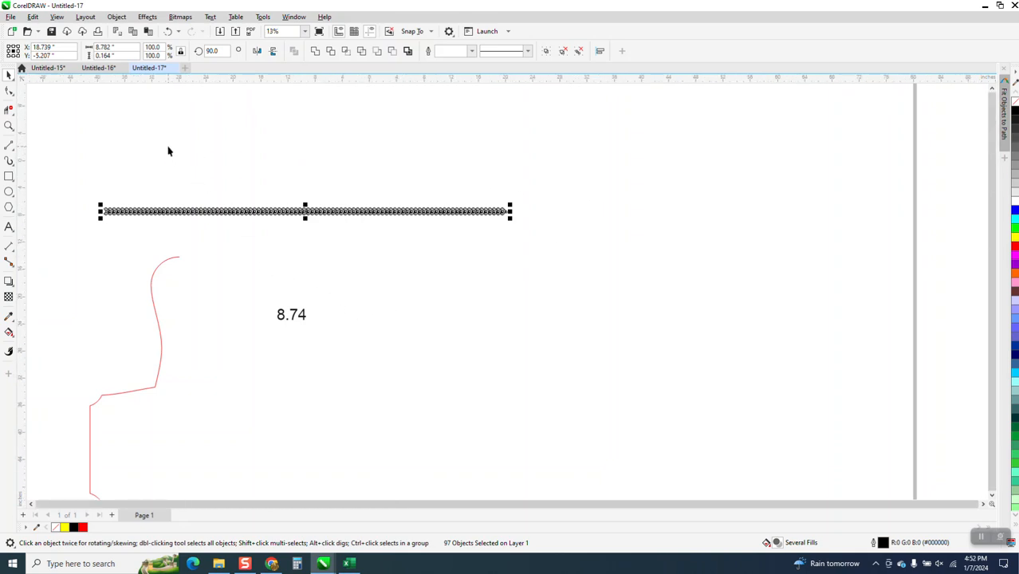
click(9, 126)
drag(362, 216, 668, 296)
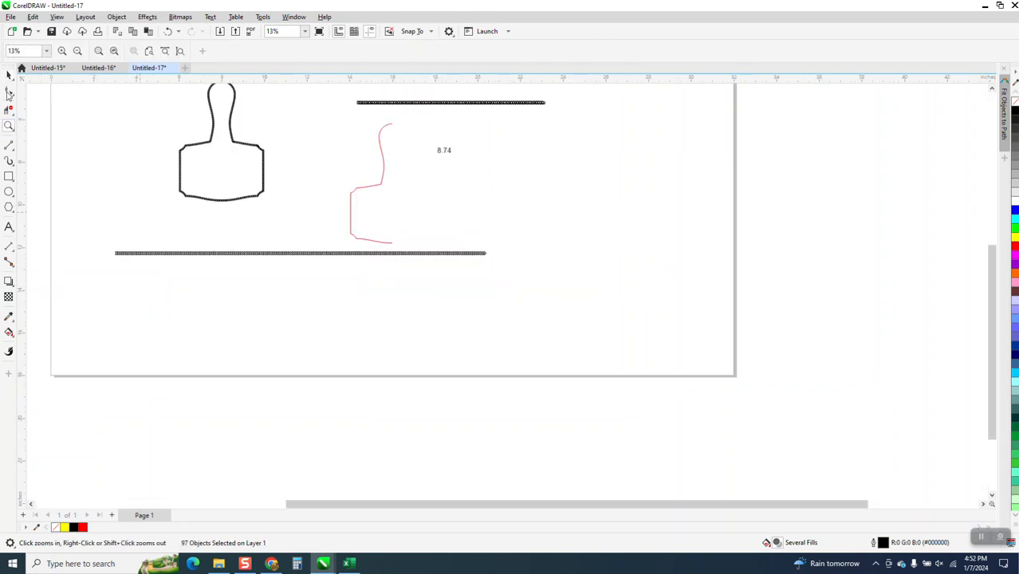
drag(425, 286, 526, 287)
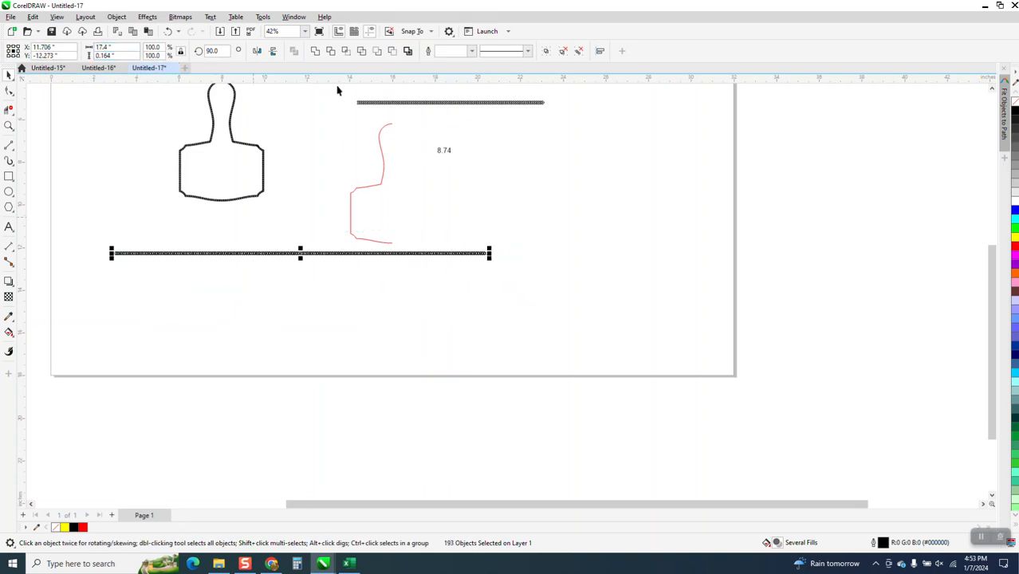
Set the overall width of the short chevron row above the red half outline to 8.74 in and group its links
drag(546, 132, 331, 102)
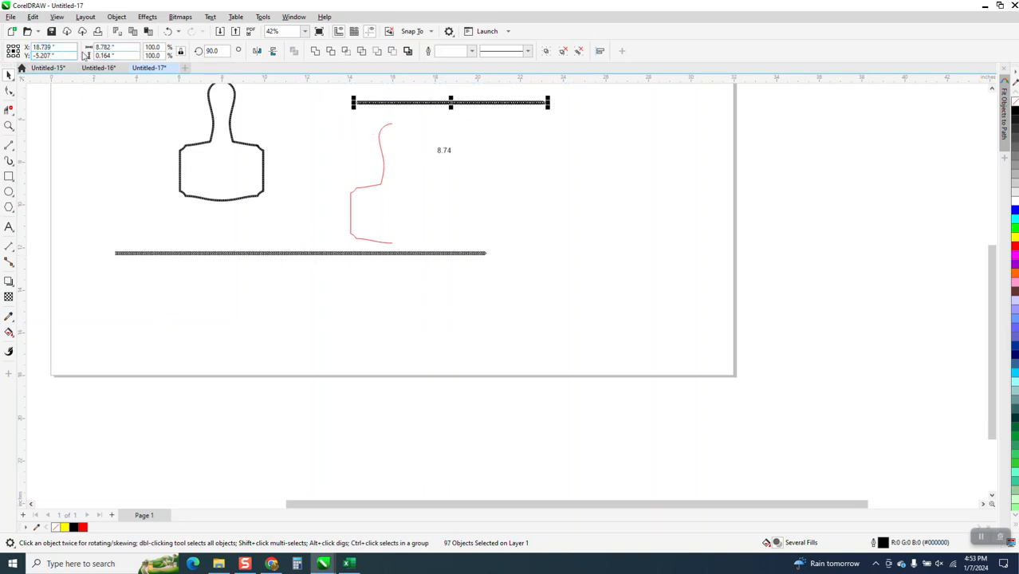
drag(129, 48, 66, 54)
text(8.74)
key(Return)
key(ctrl+g)
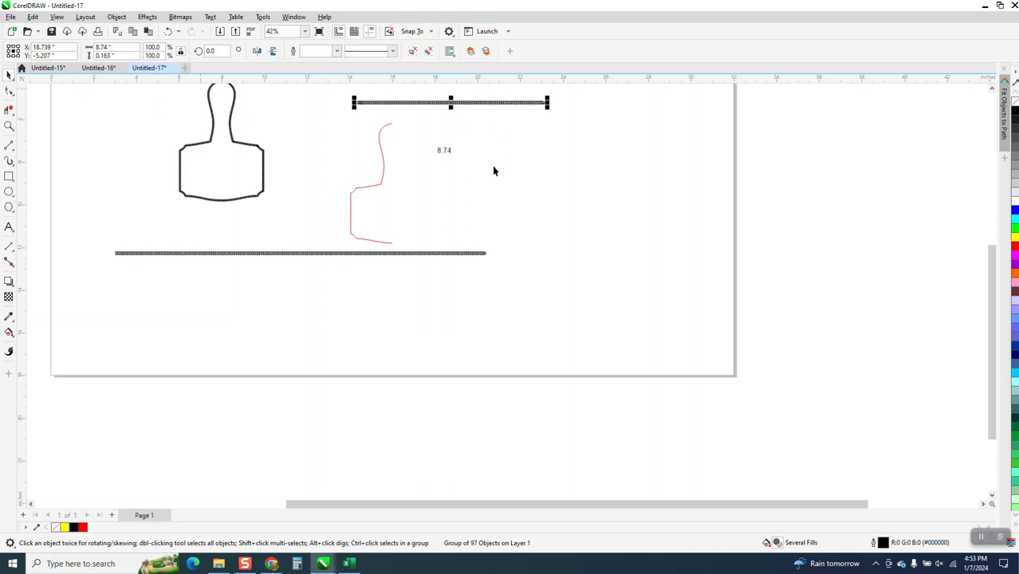
Delete the 8.74 text note beside the red half outline
drag(450, 151, 602, 154)
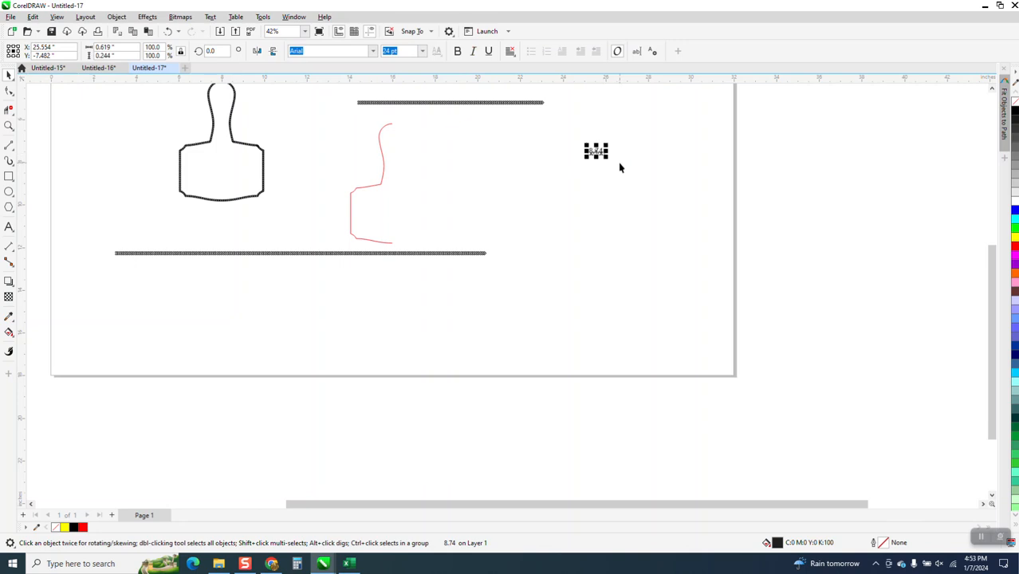
key(Delete)
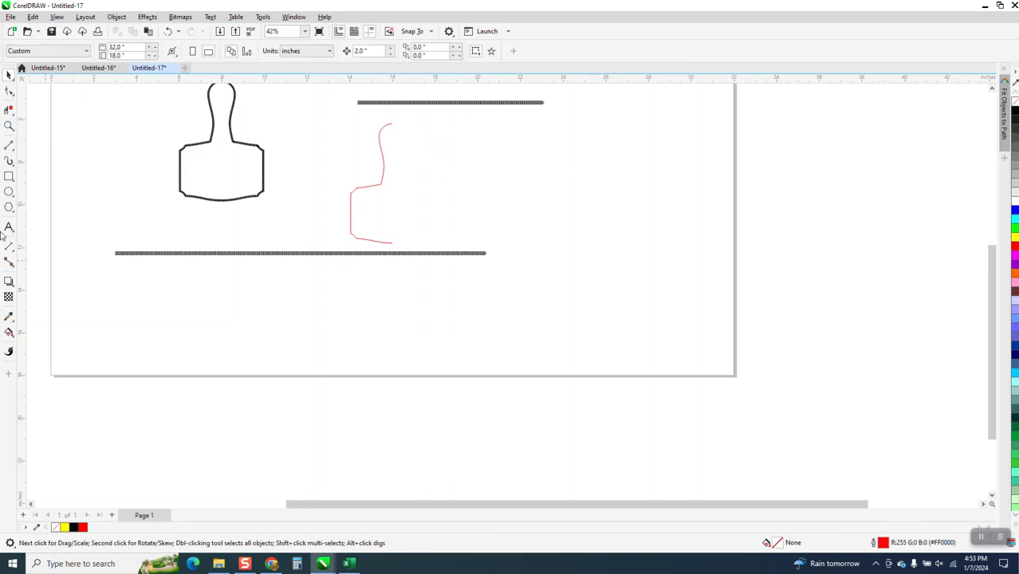
Save the grouped short chain row as an Artistic Media brush named eee
scroll(197, 249, down, 1)
click(9, 126)
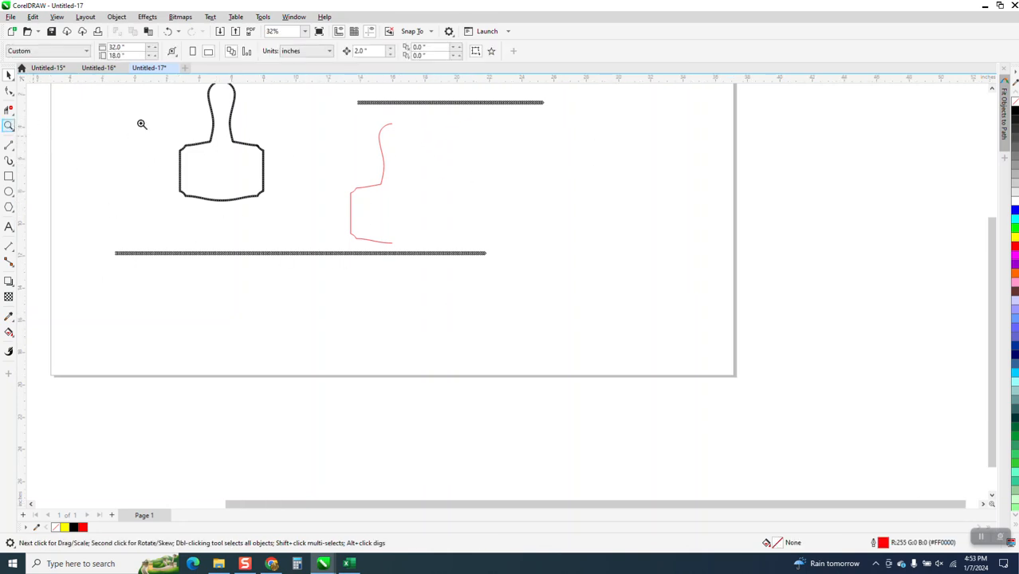
drag(169, 91, 651, 300)
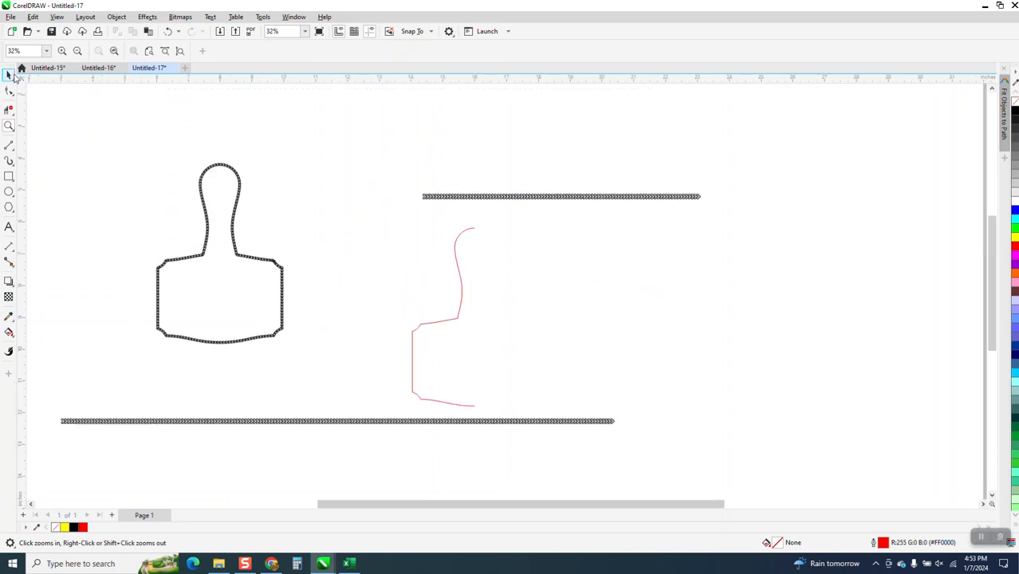
key(space)
click(465, 198)
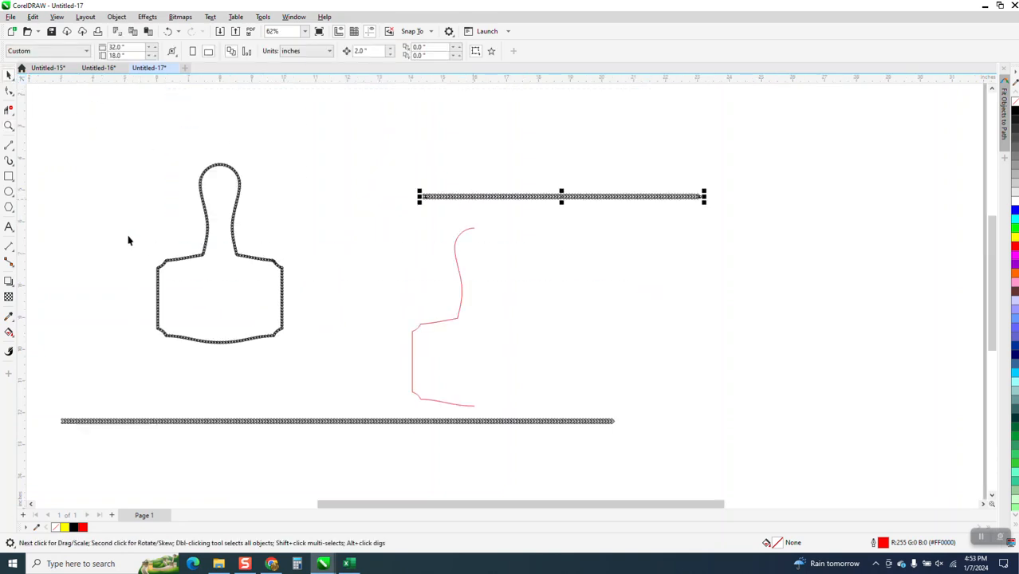
click(13, 165)
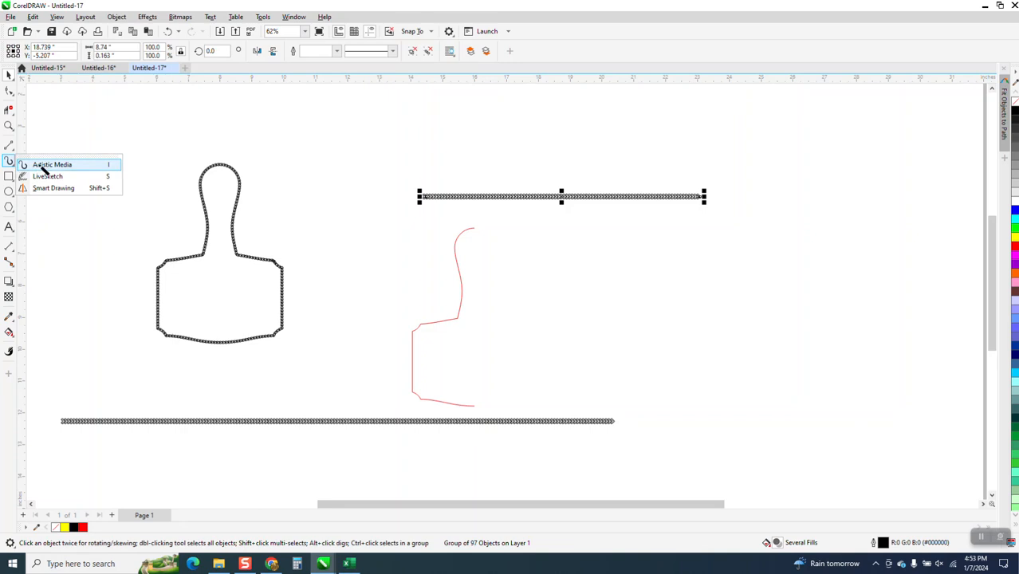
click(39, 166)
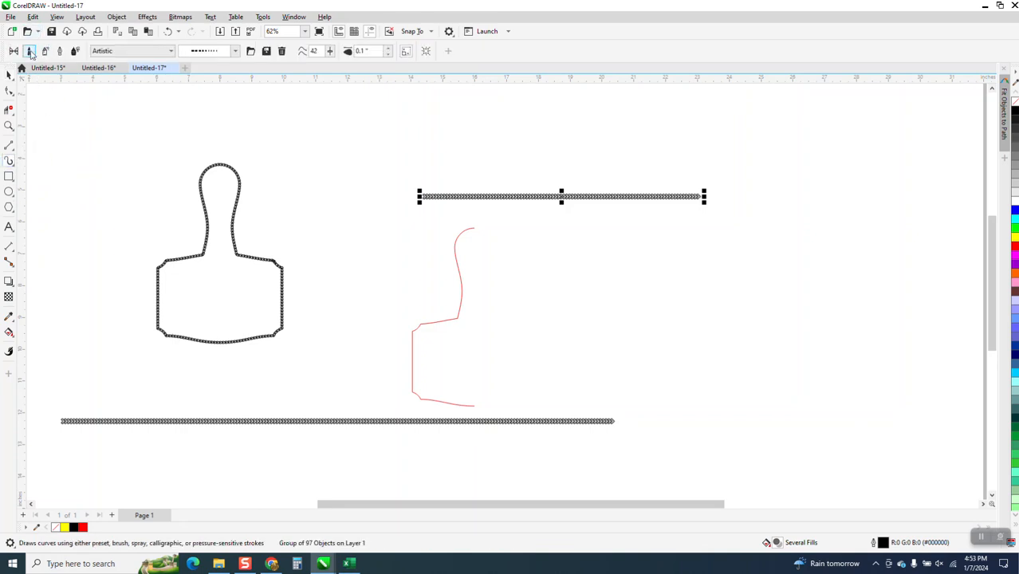
click(266, 51)
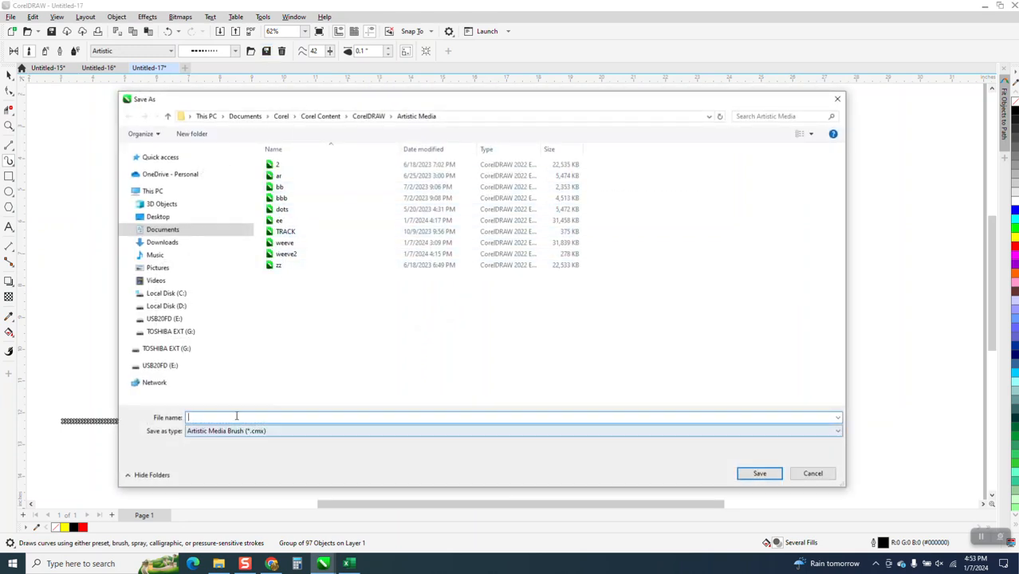
text(ww)
click(760, 473)
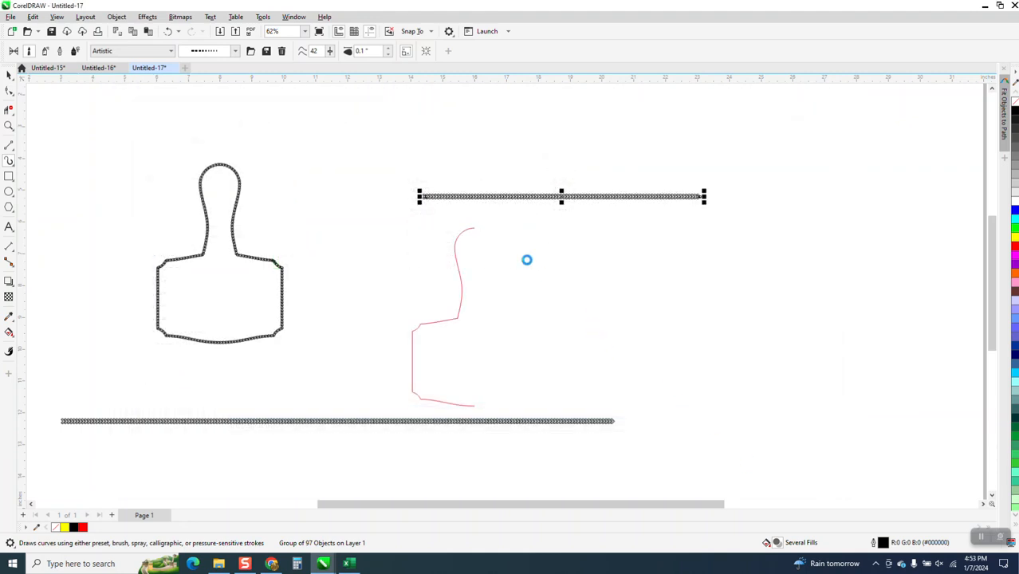
Try a 0.09 in wide artistic brush stroke on the red half outline and undo it
click(469, 231)
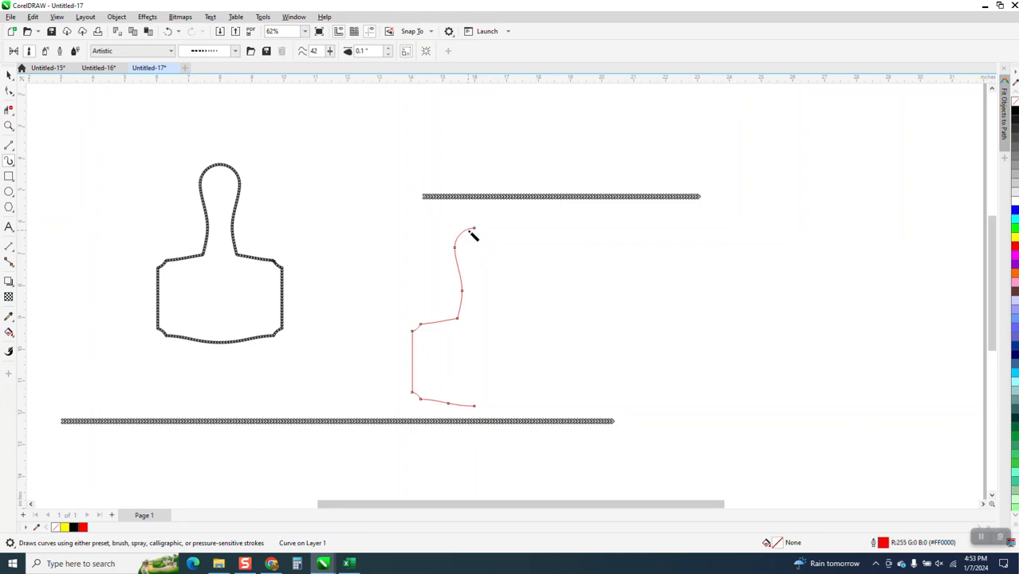
click(388, 54)
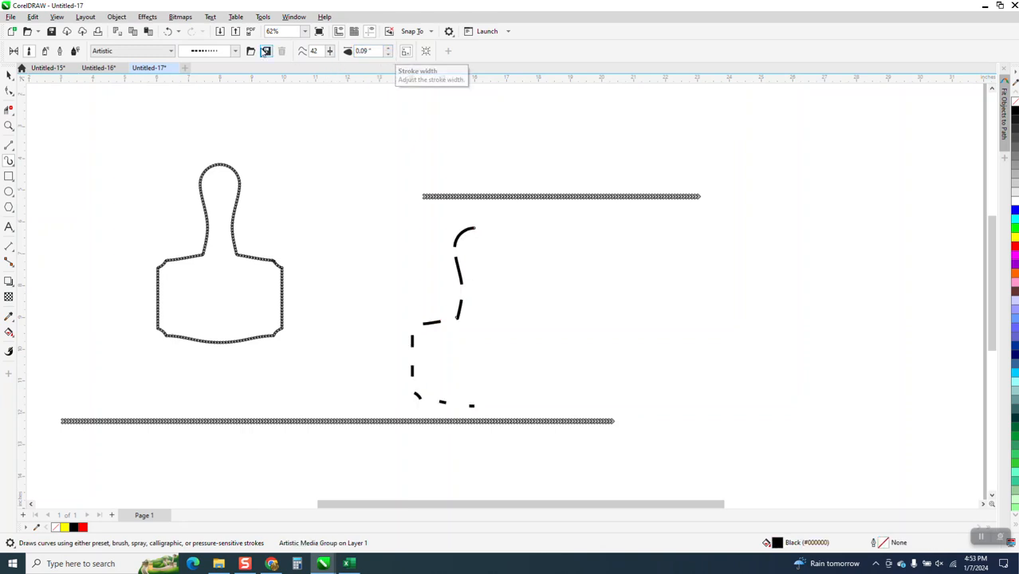
click(167, 31)
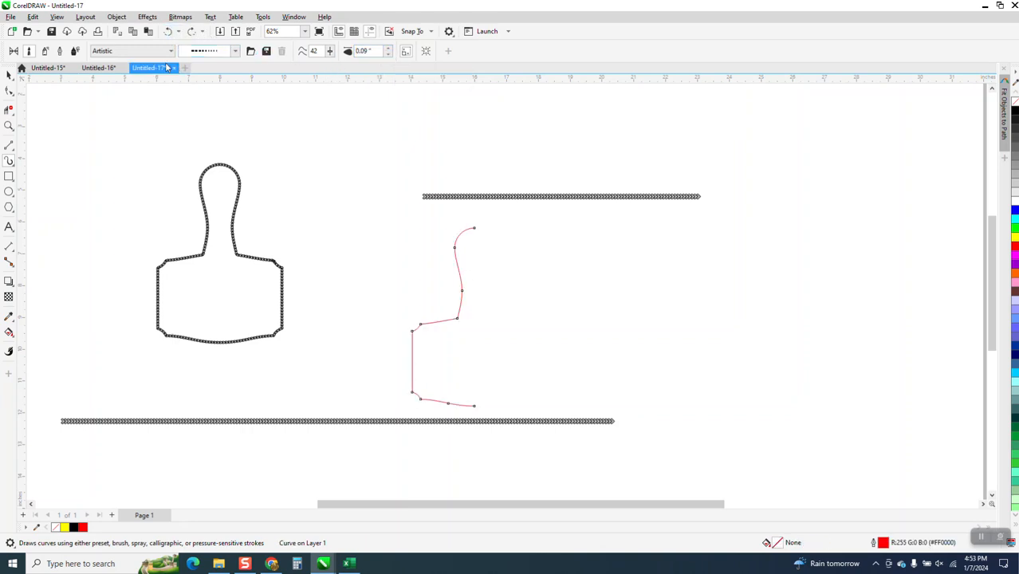
click(9, 75)
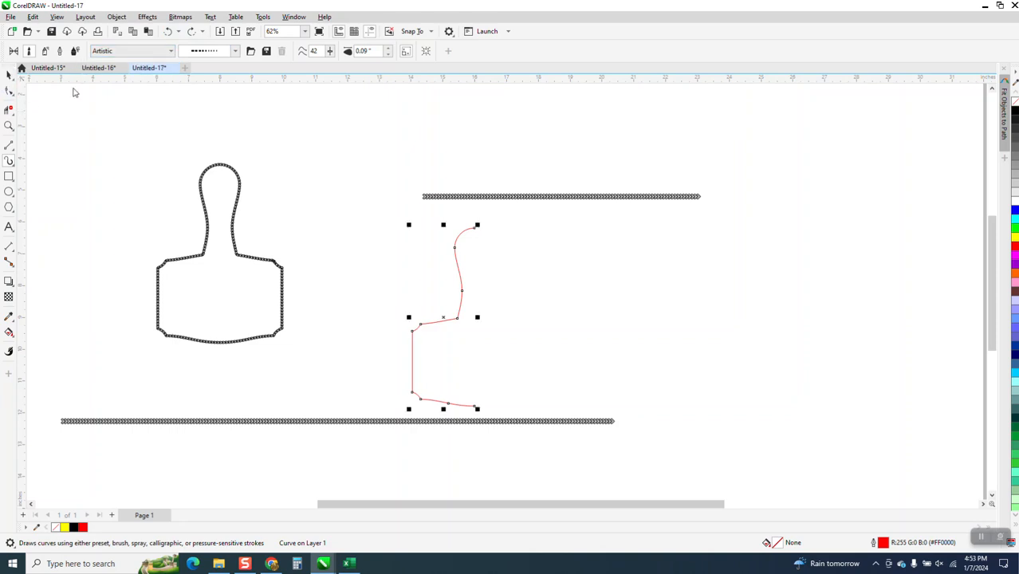
click(513, 197)
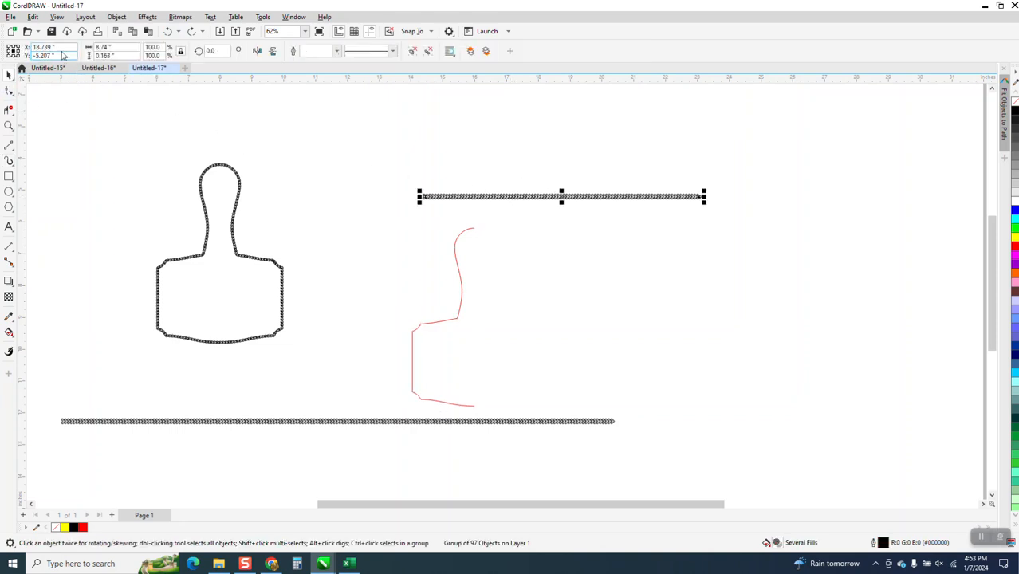
click(8, 160)
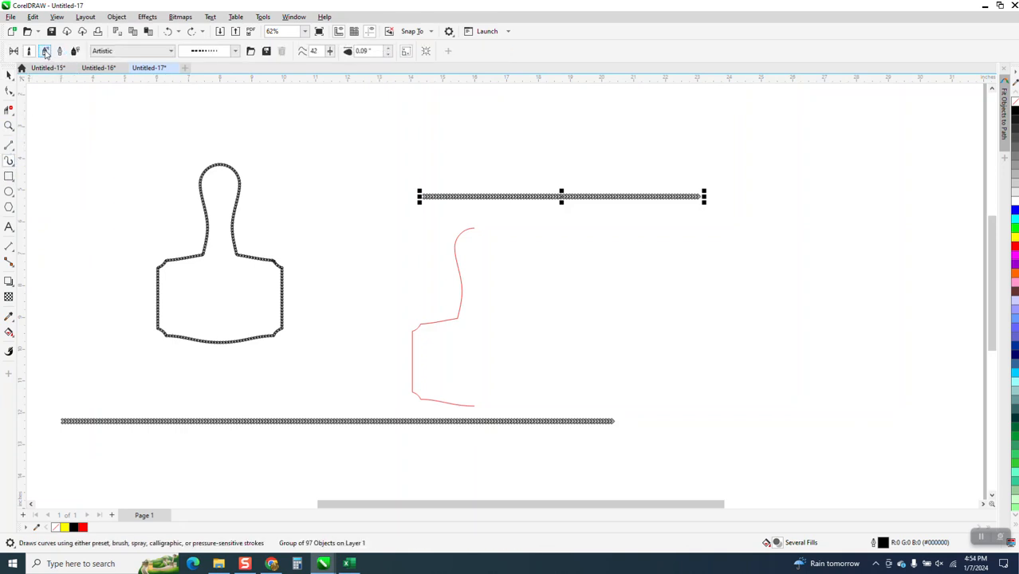
click(46, 52)
click(505, 197)
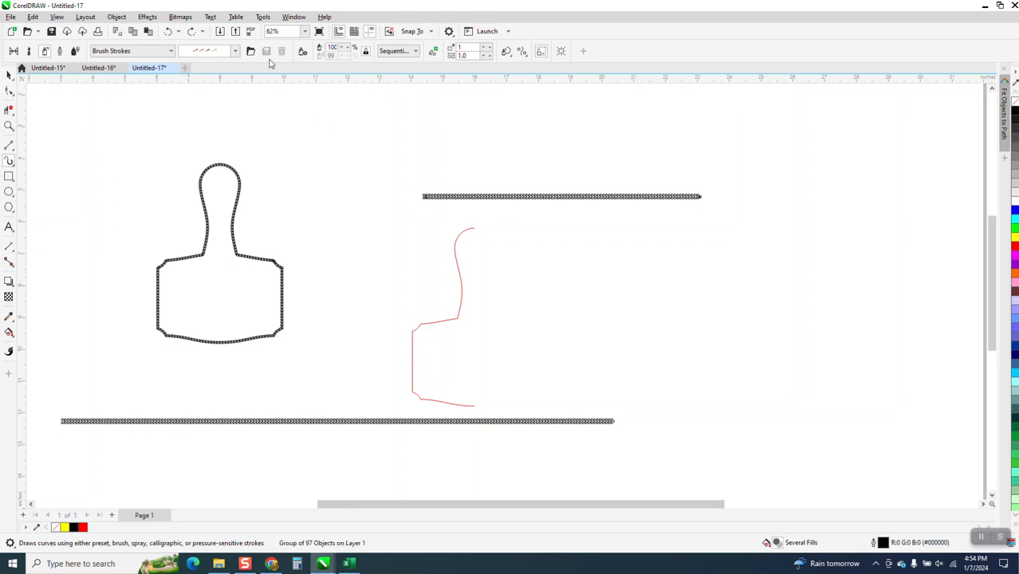
drag(470, 234, 470, 235)
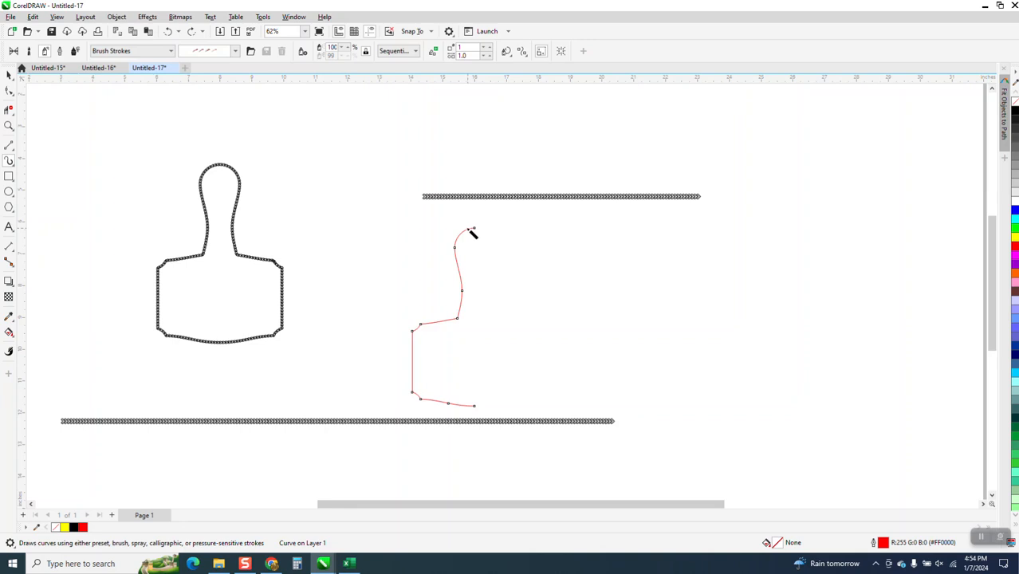
click(9, 74)
click(492, 198)
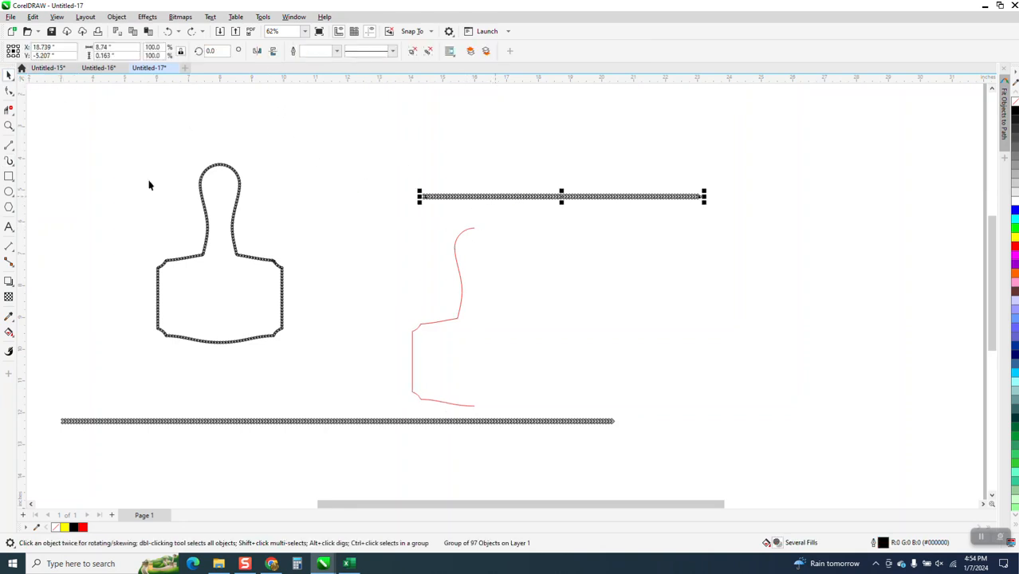
click(8, 161)
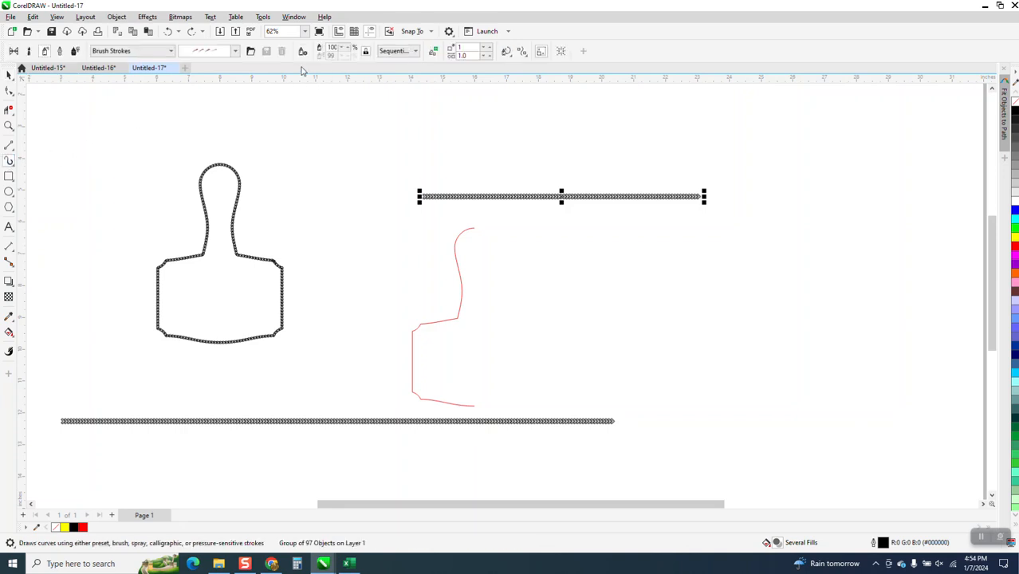
click(60, 52)
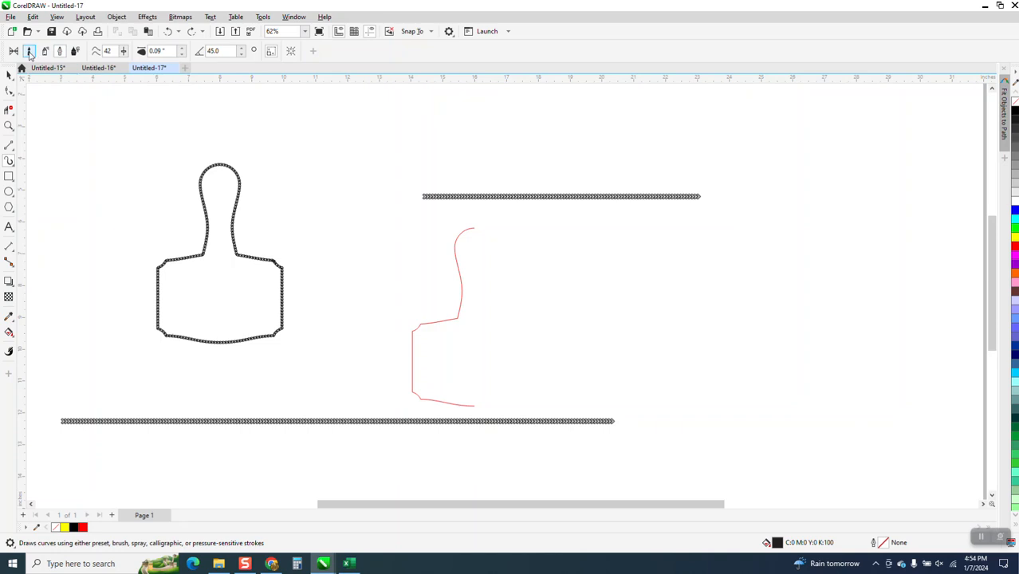
Save the grouped short chain row again as a new Artistic Media brush, using Brush mode
click(29, 52)
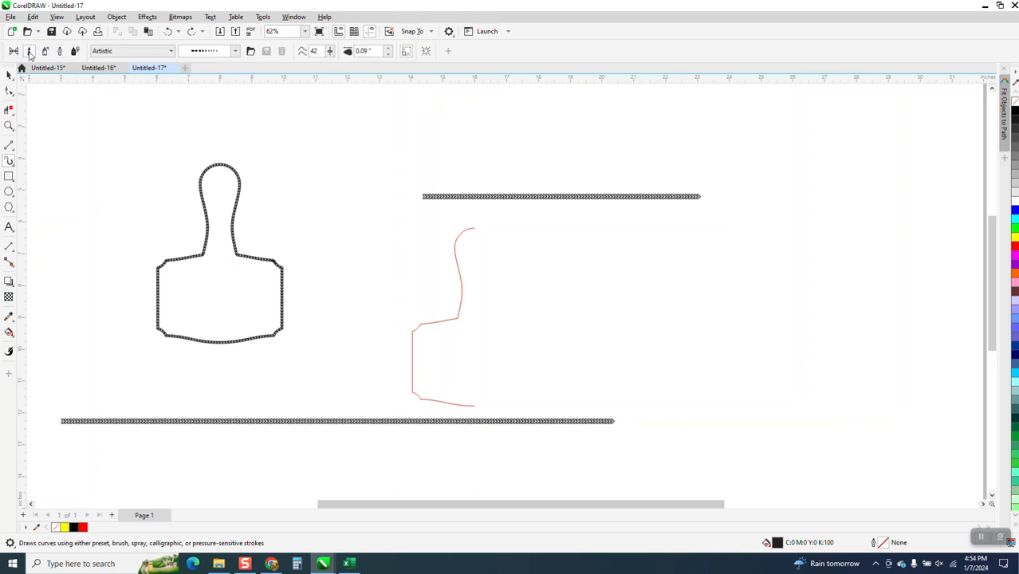
click(470, 196)
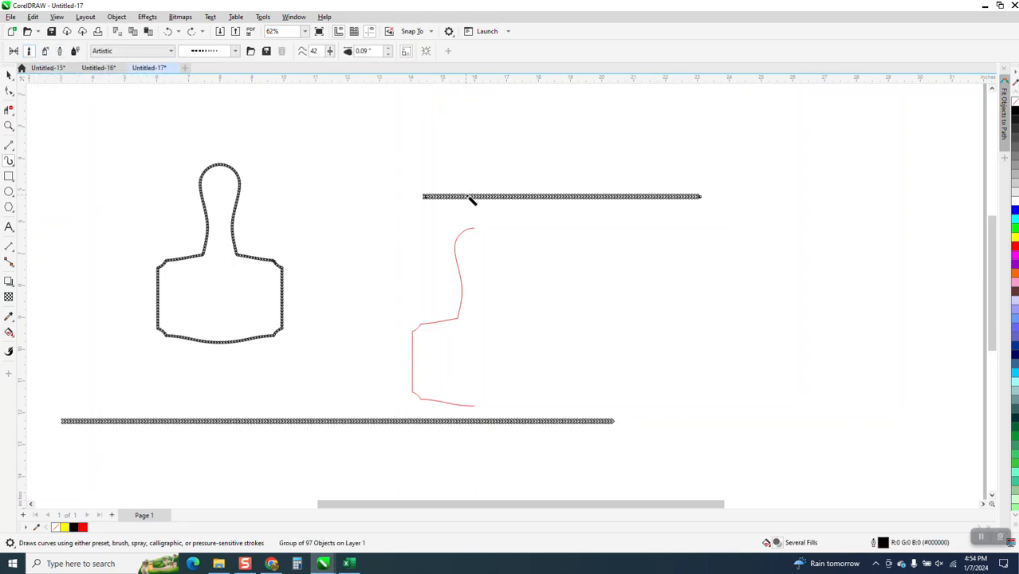
click(266, 51)
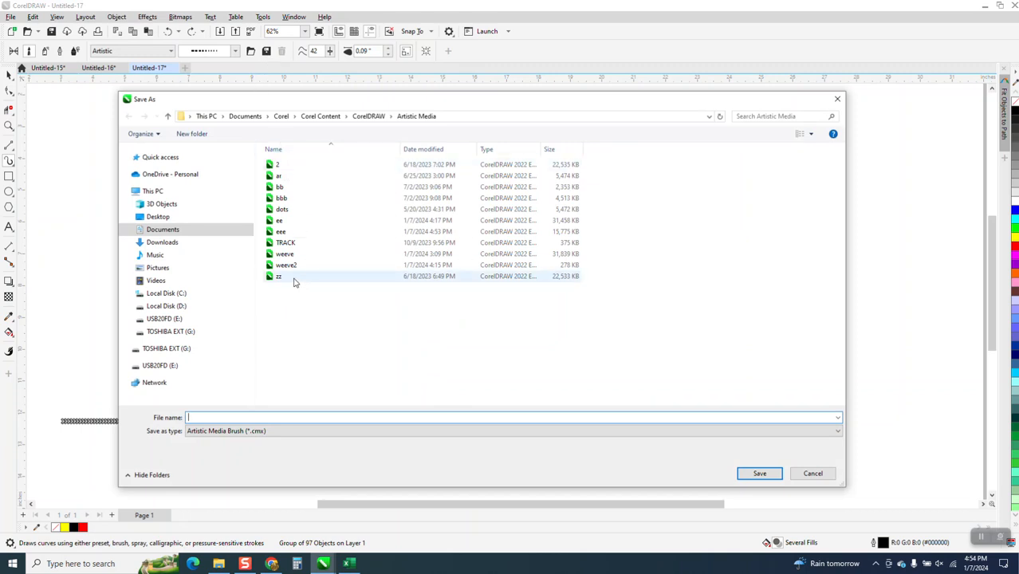
click(285, 233)
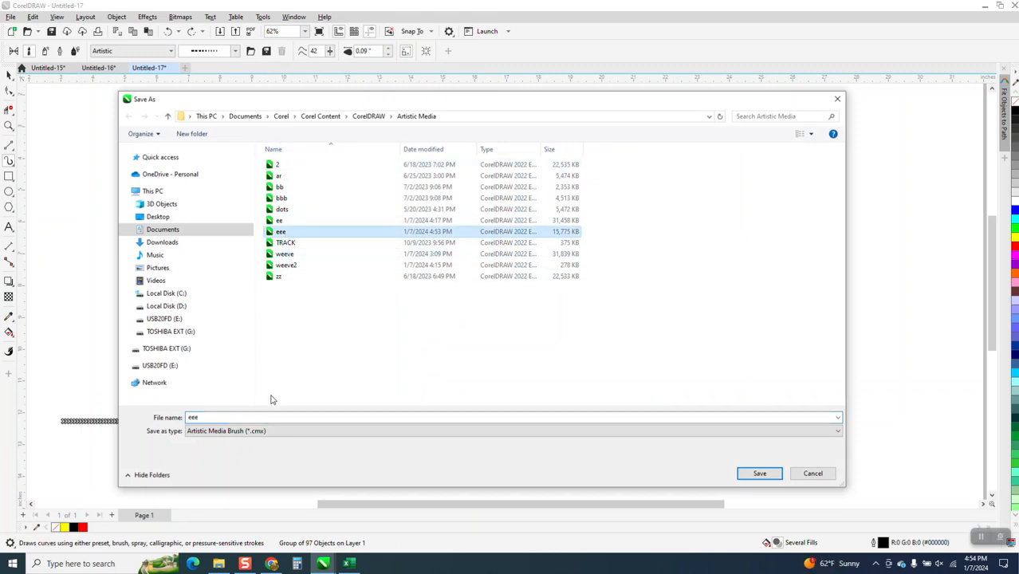
double_click(250, 418)
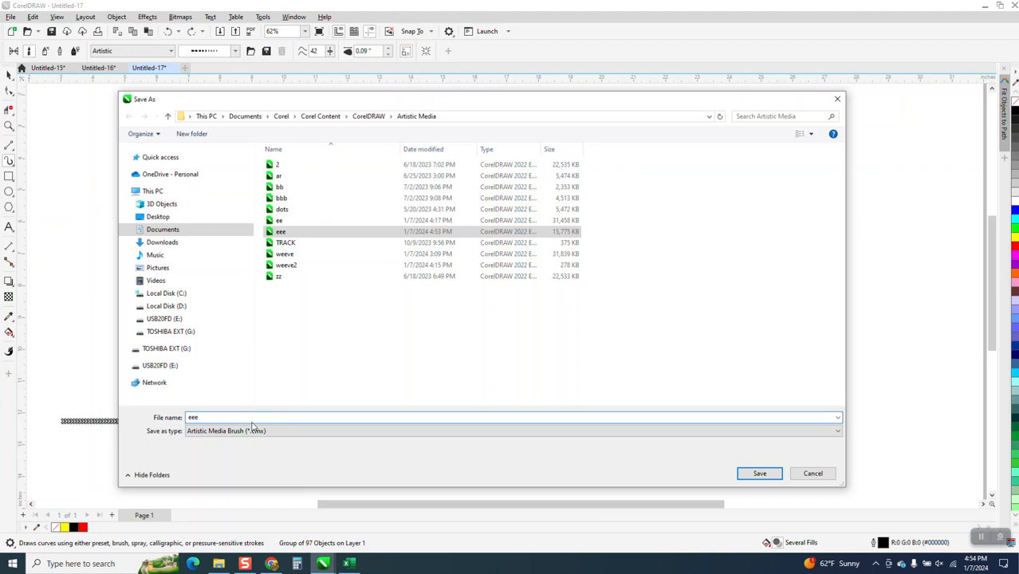
text(e)
click(759, 474)
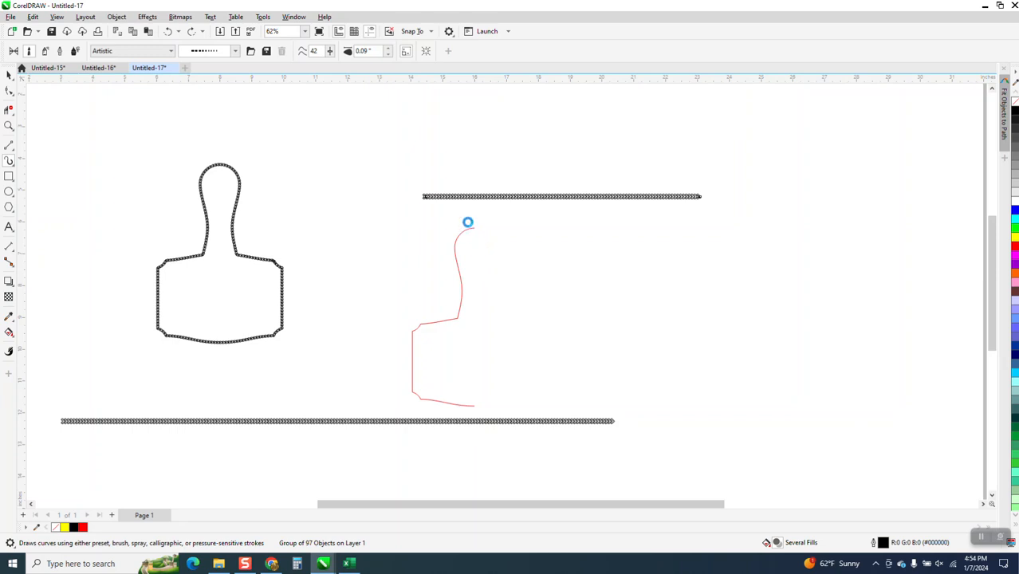
Apply the newly saved custom chain brush to the red half outline with a 0.1 in stroke width
click(473, 233)
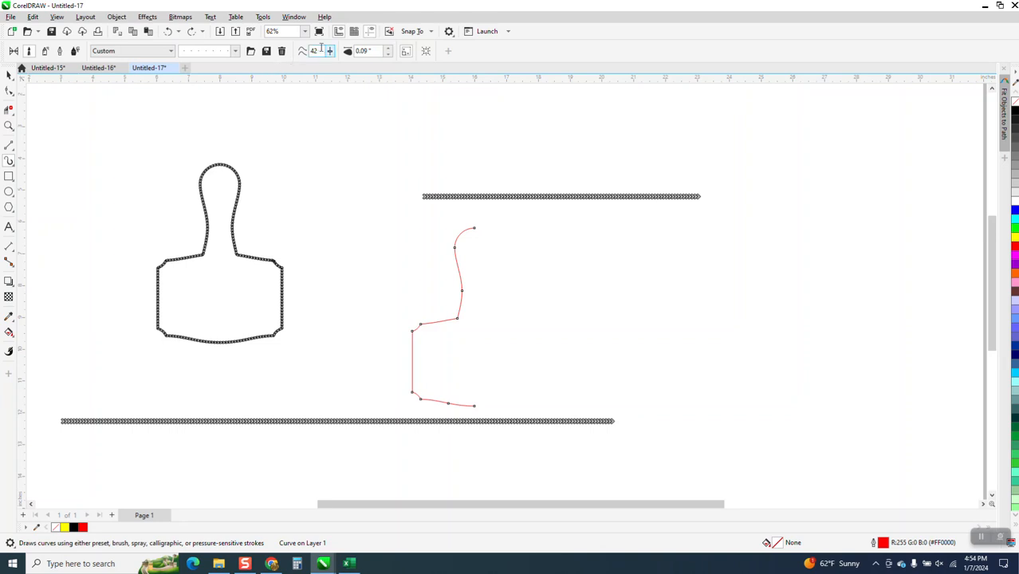
click(388, 50)
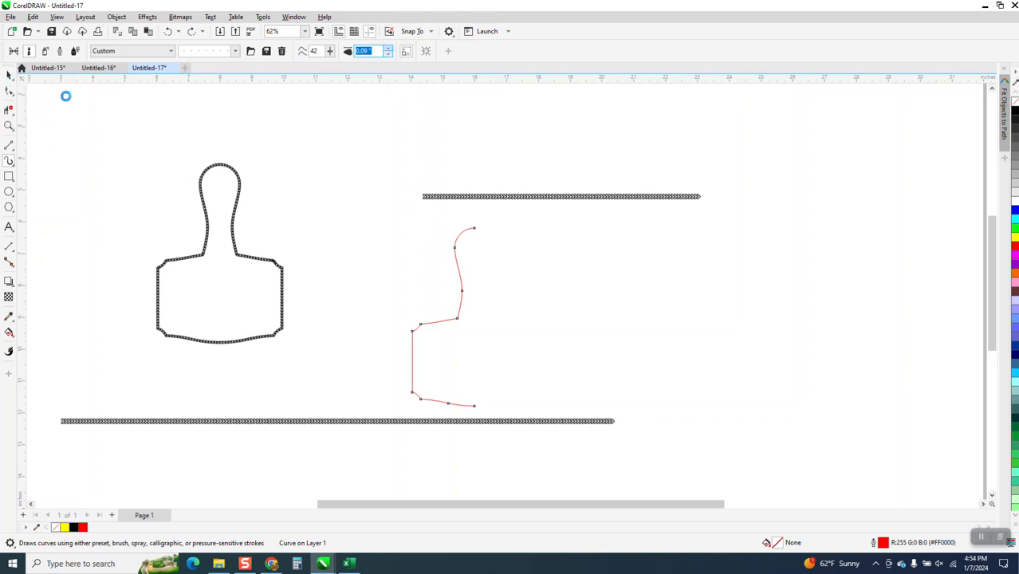
Examine the chain brush stroke along the half outline, from the handle end through the corners to the lower end
click(9, 125)
drag(439, 218, 543, 292)
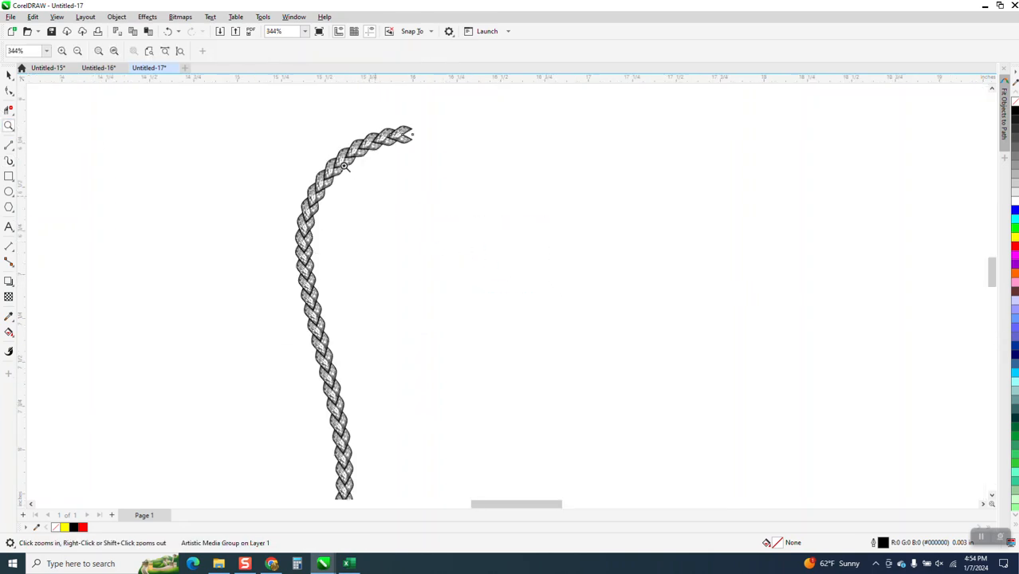
scroll(355, 140, down, 3)
scroll(403, 169, down, 4)
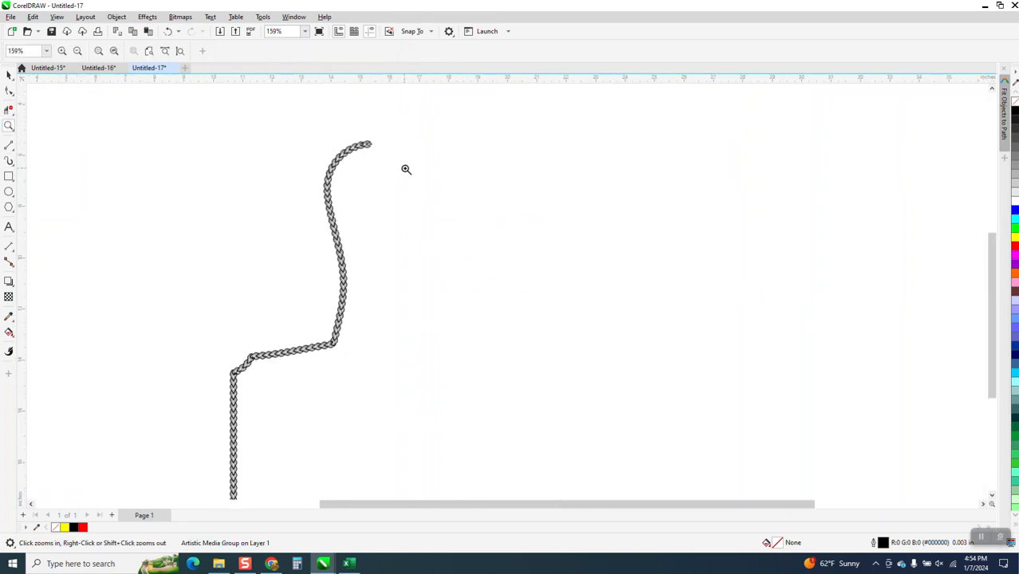
scroll(364, 367, up, 4)
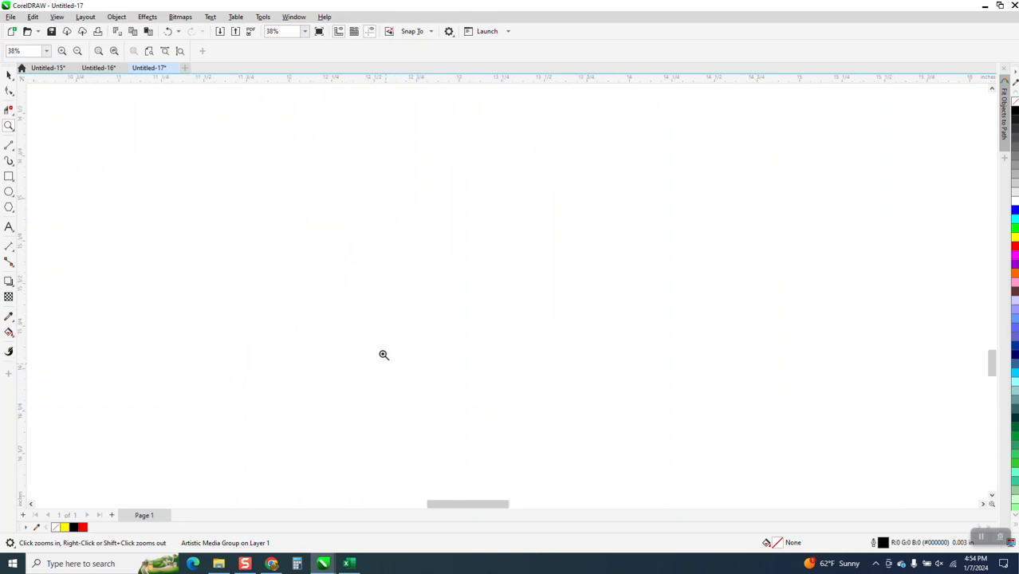
scroll(401, 277, down, 6)
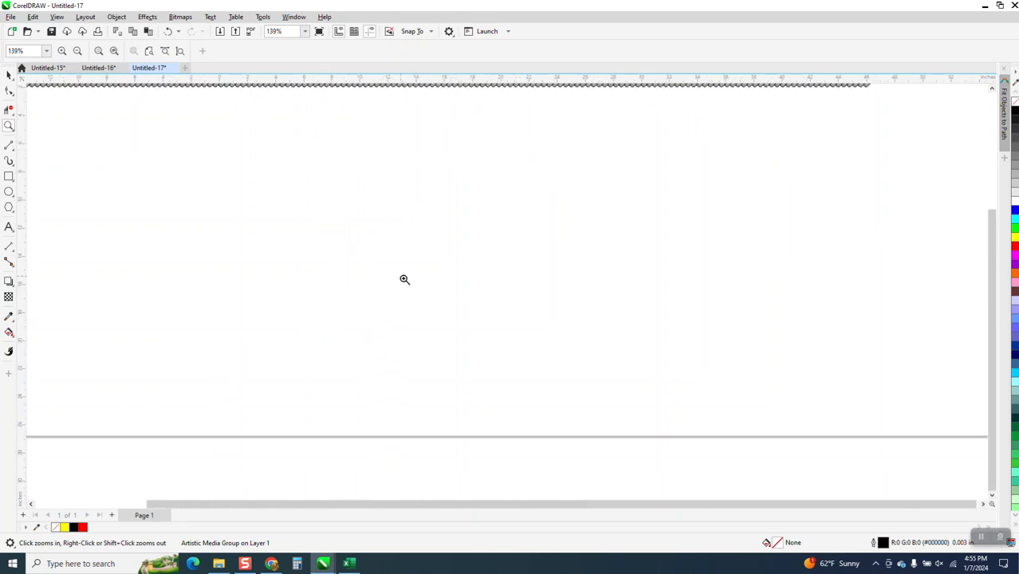
scroll(422, 314, down, 4)
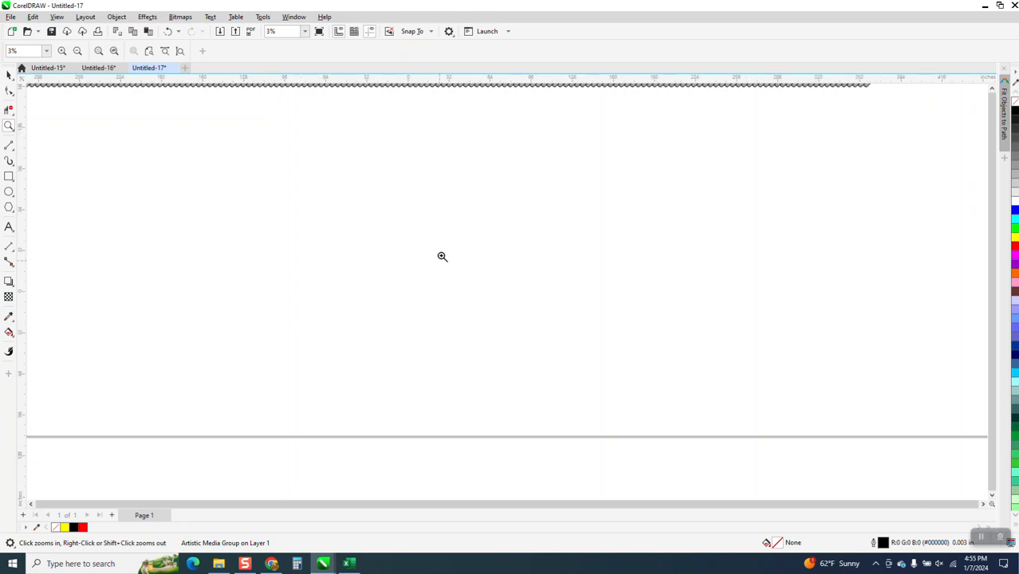
key(F4)
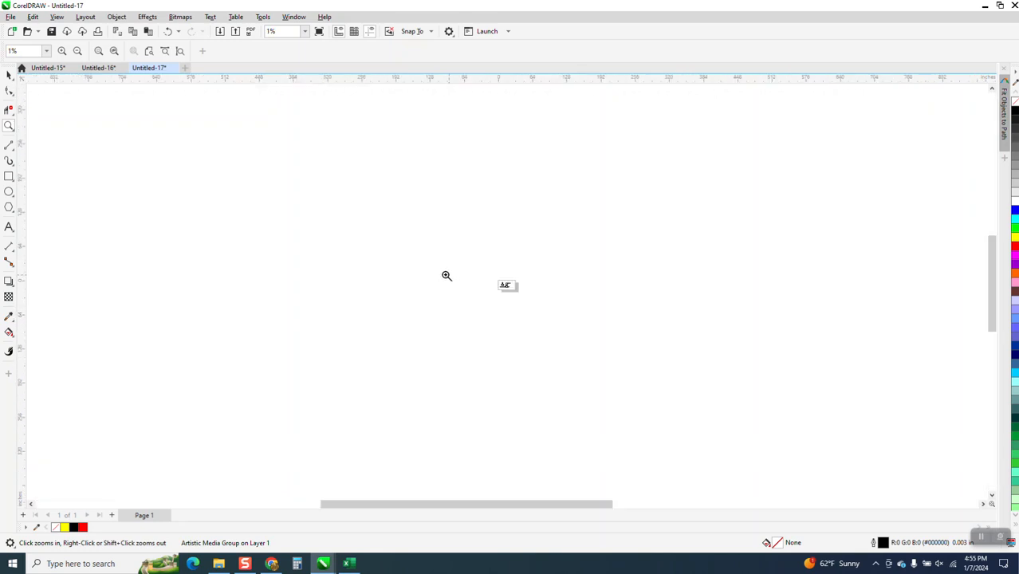
drag(483, 273, 632, 353)
drag(420, 353, 595, 476)
right_click(260, 245)
scroll(267, 244, down, 6)
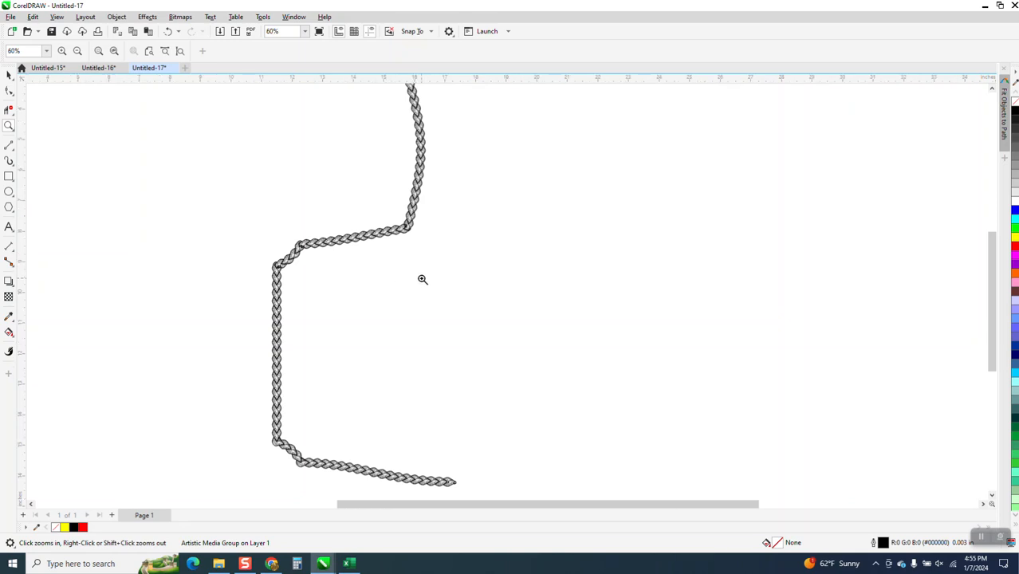
scroll(423, 279, down, 2)
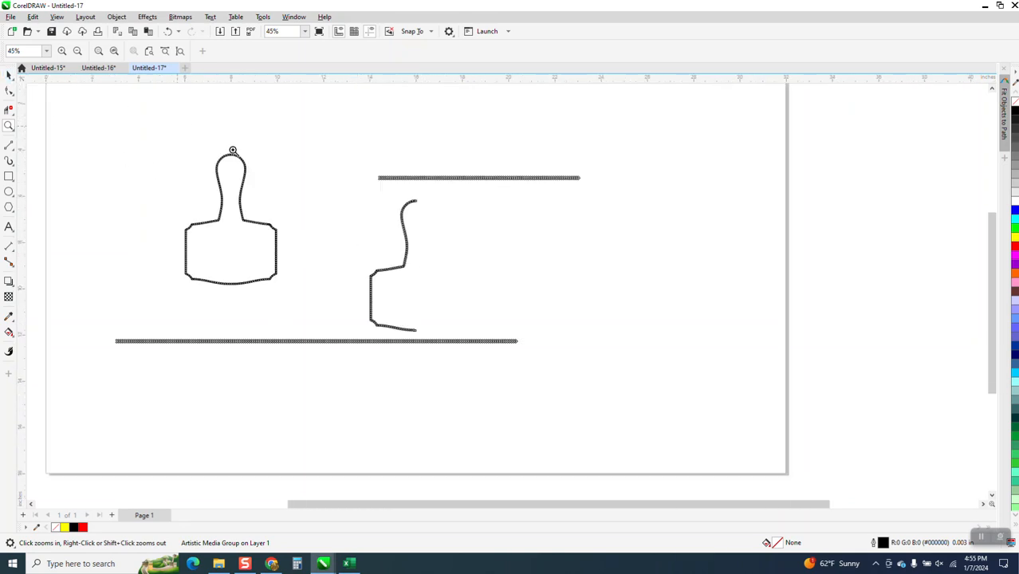
Move the long chain row downward, clear of the half outline, along with its separated single link
click(9, 75)
drag(321, 194, 512, 360)
click(456, 320)
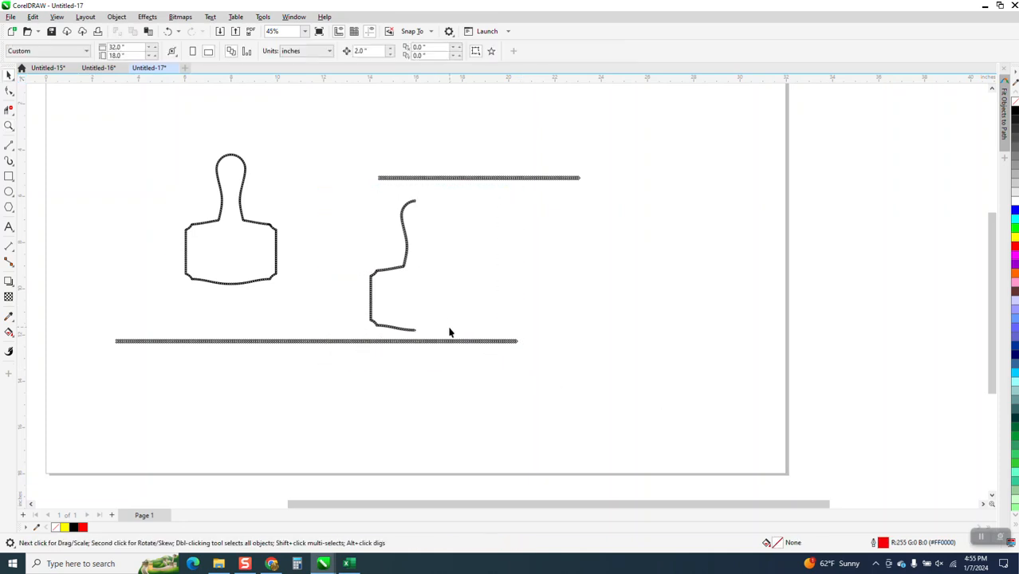
click(452, 345)
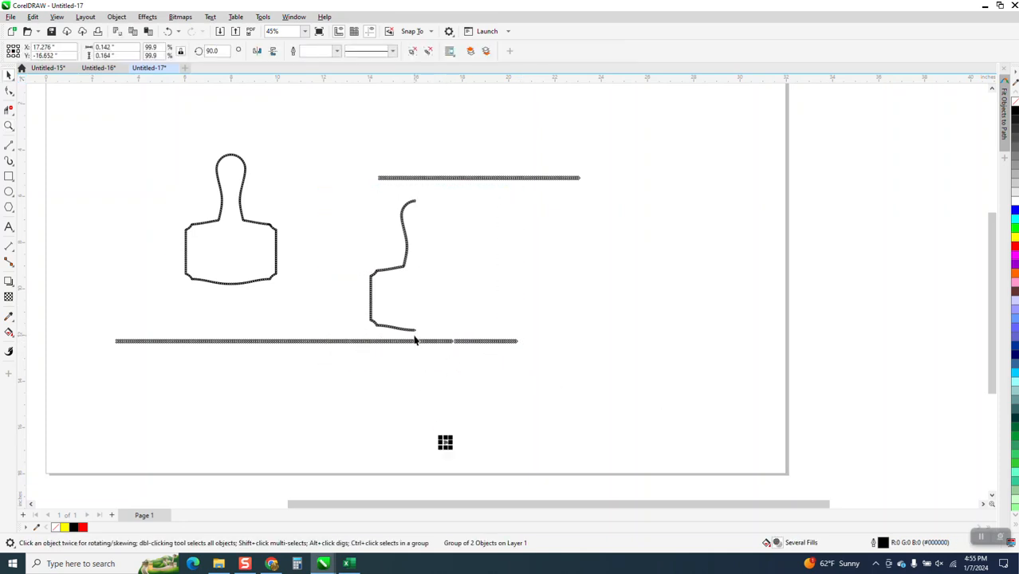
drag(101, 331, 574, 380)
drag(452, 342, 443, 416)
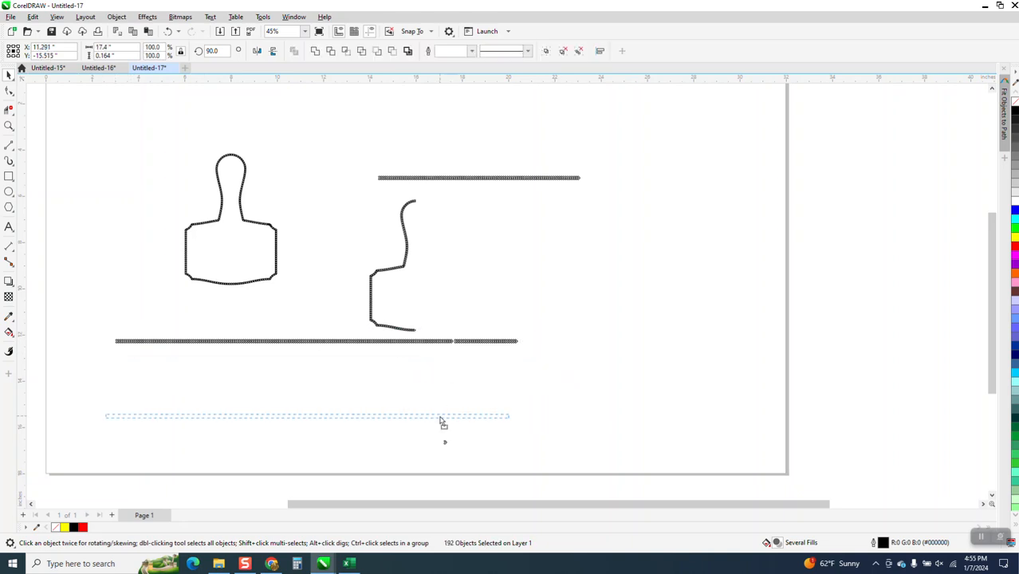
Move the chain half outline about 0.9 in to the right and mirror a copy across its open side to complete the paddle
click(9, 126)
drag(292, 177, 534, 381)
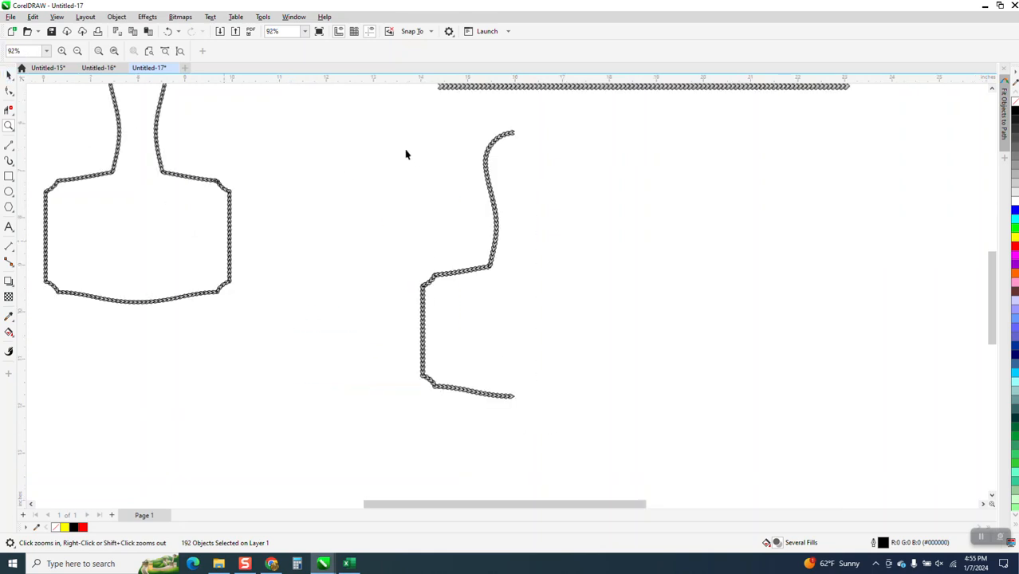
key(space)
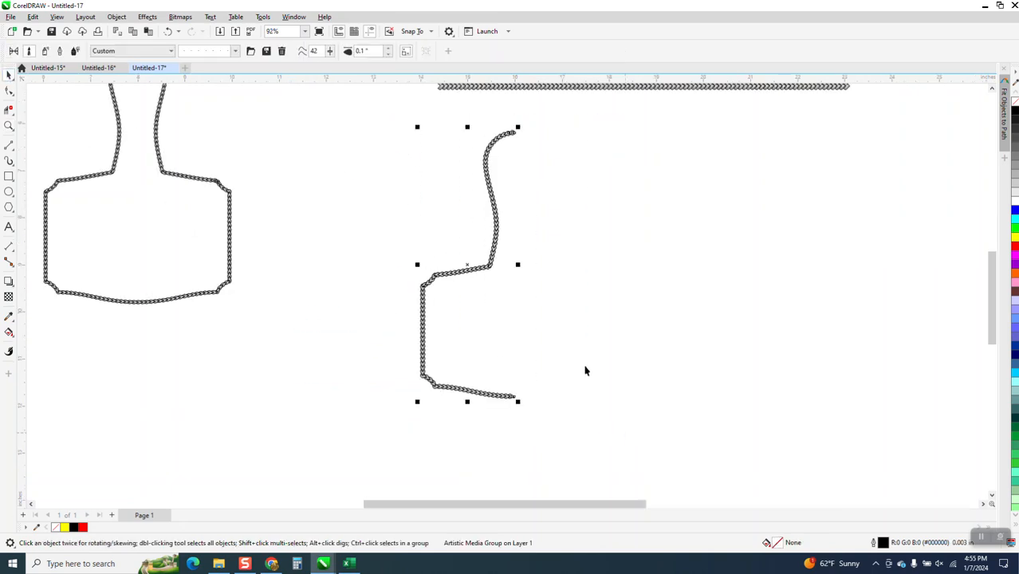
click(513, 406)
drag(512, 400, 556, 404)
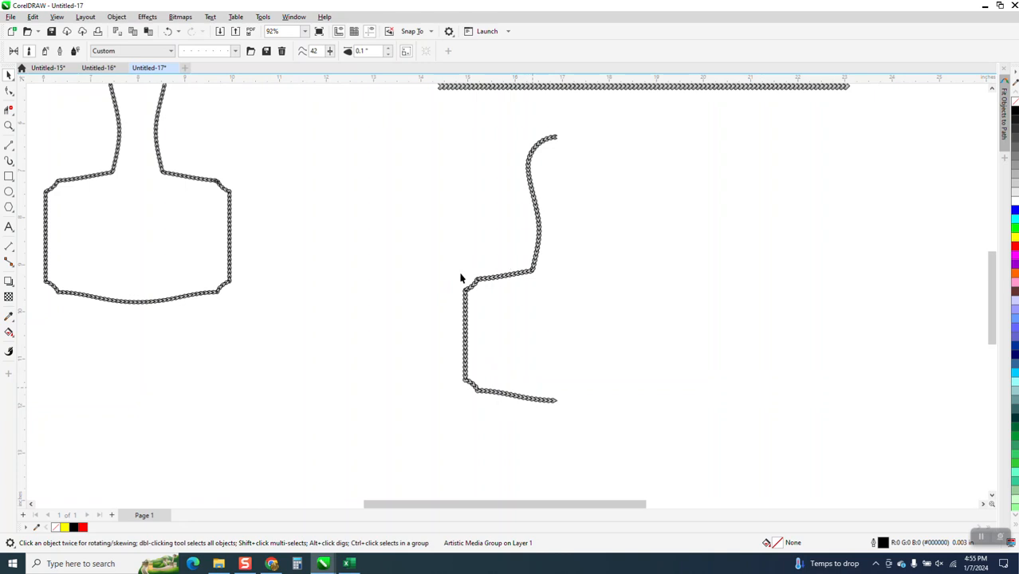
drag(460, 269, 582, 263)
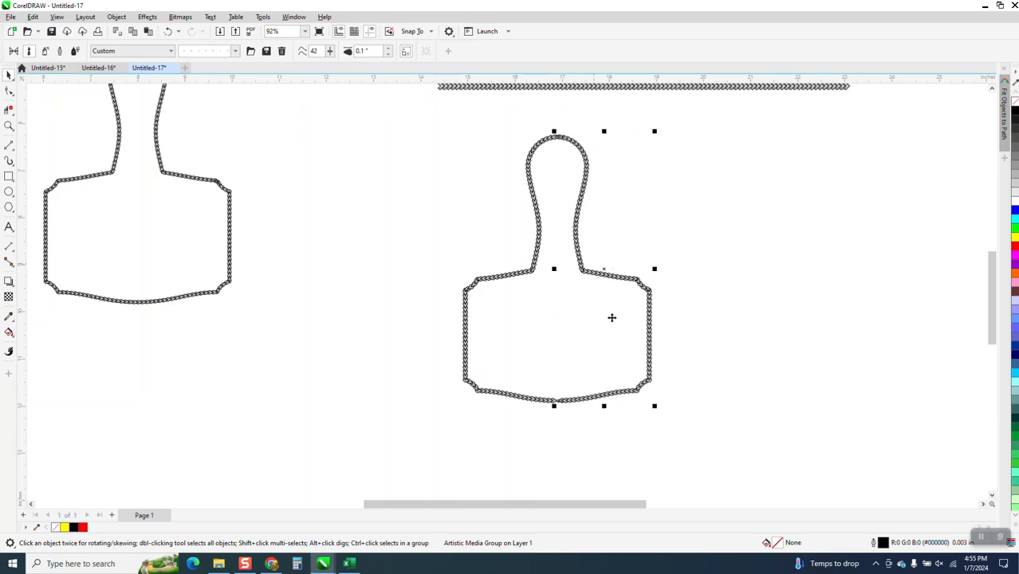
Examine the joints where the two mirrored halves meet at the handle top and the bottom edge of the paddle
click(10, 126)
drag(537, 387, 628, 428)
scroll(293, 282, down, 8)
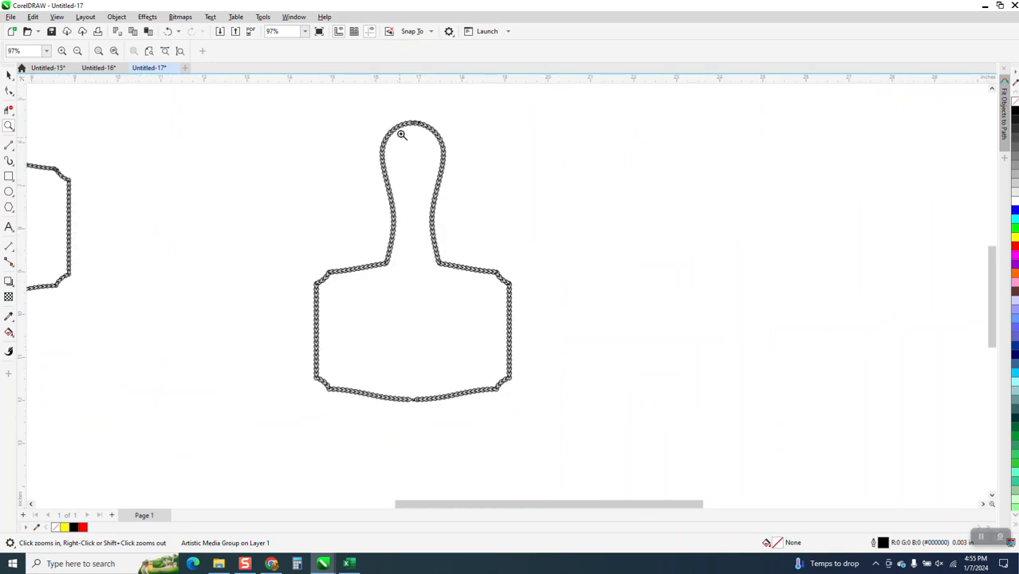
scroll(400, 134, down, 1)
drag(416, 159, 435, 172)
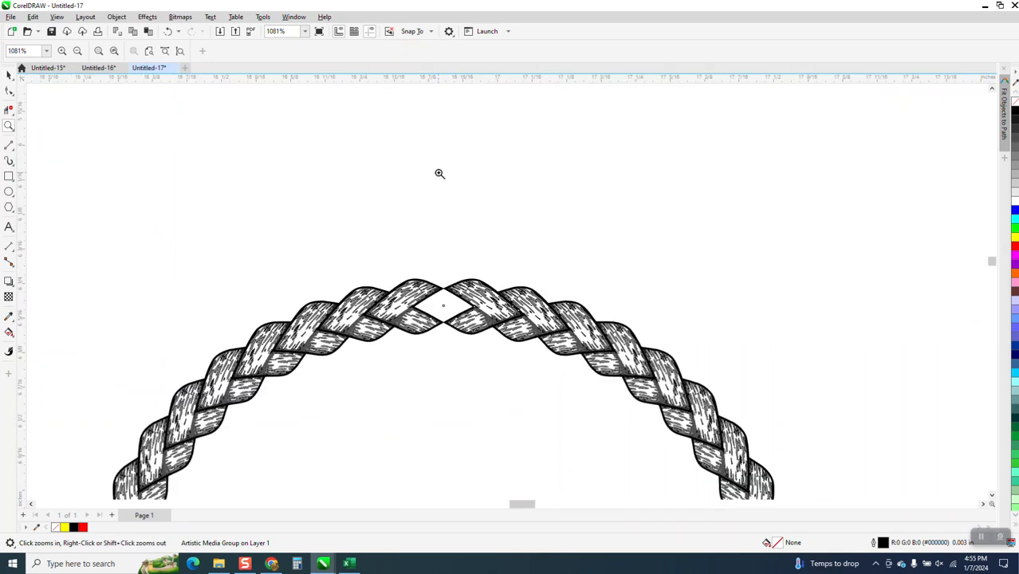
scroll(430, 162, down, 1)
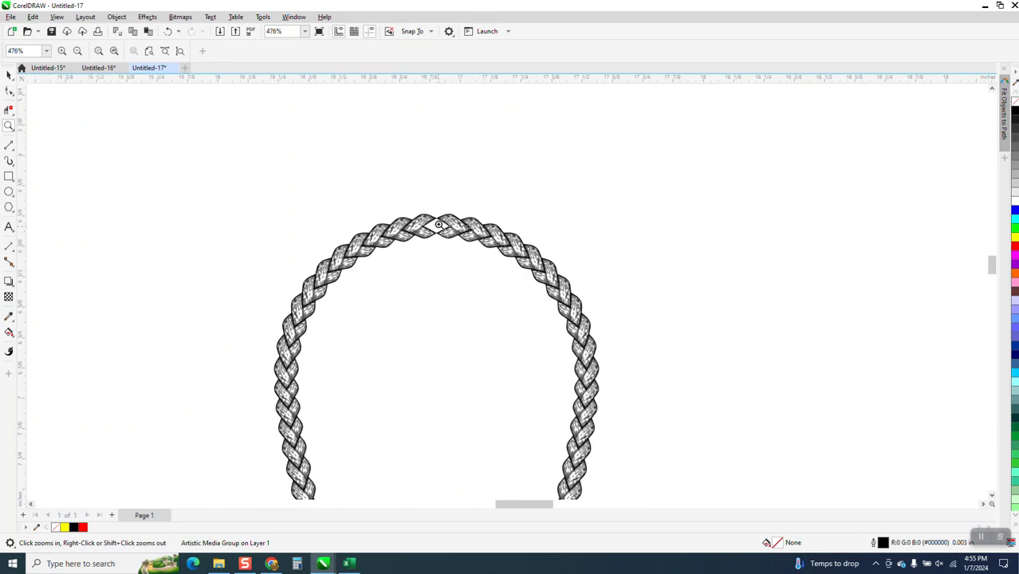
scroll(438, 226, down, 2)
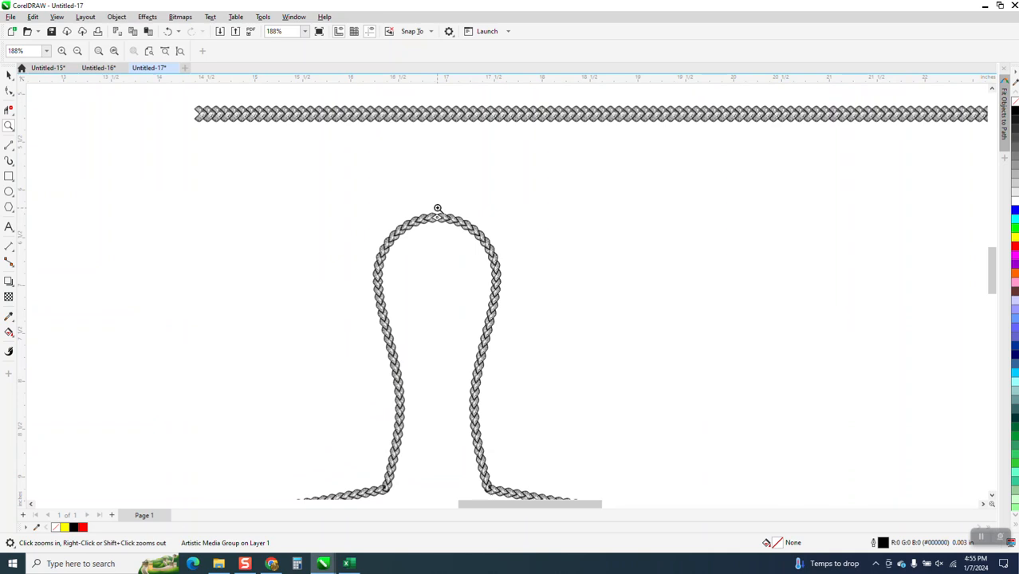
click(9, 125)
click(469, 246)
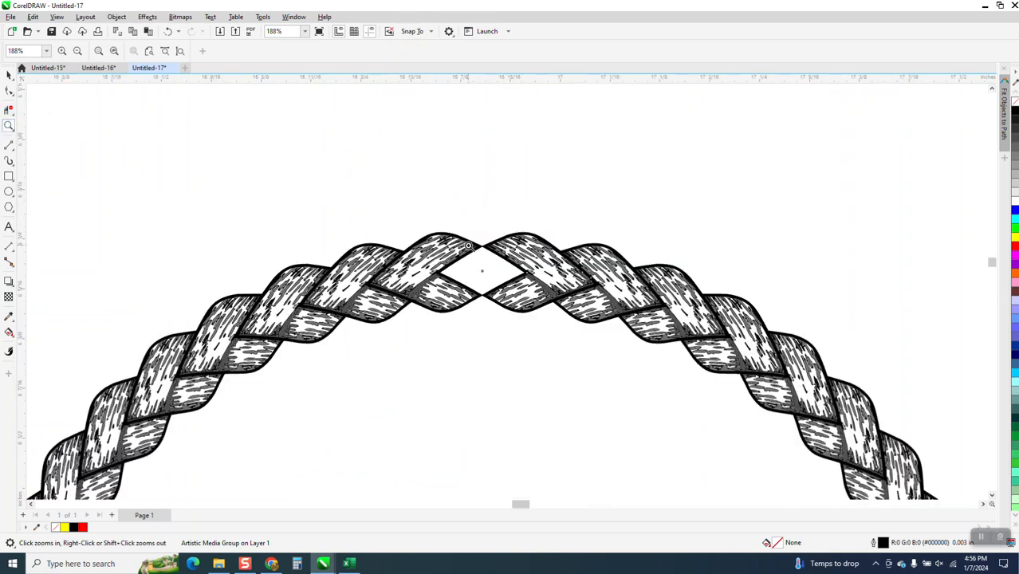
scroll(469, 246, down, 1)
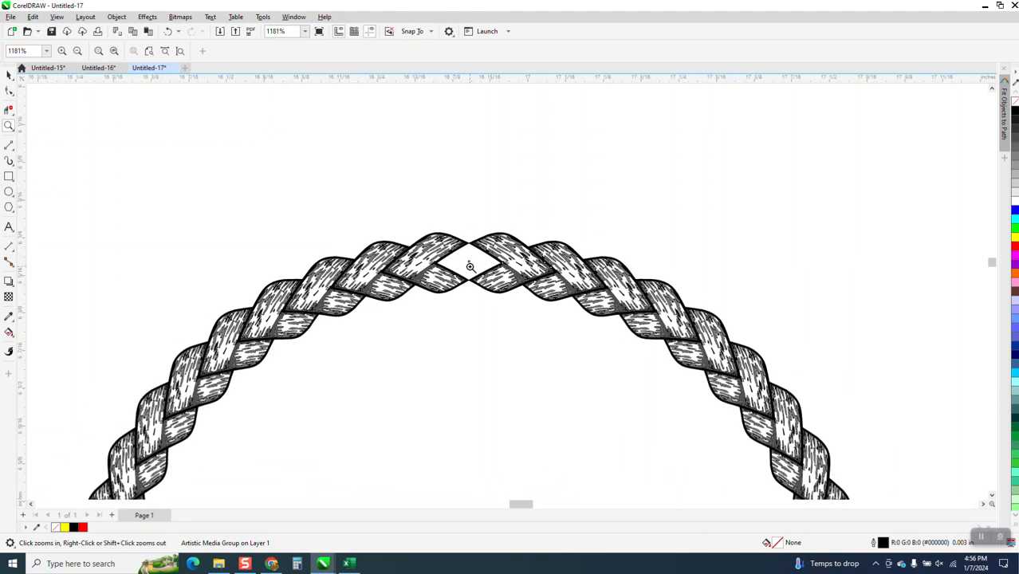
scroll(451, 207, down, 5)
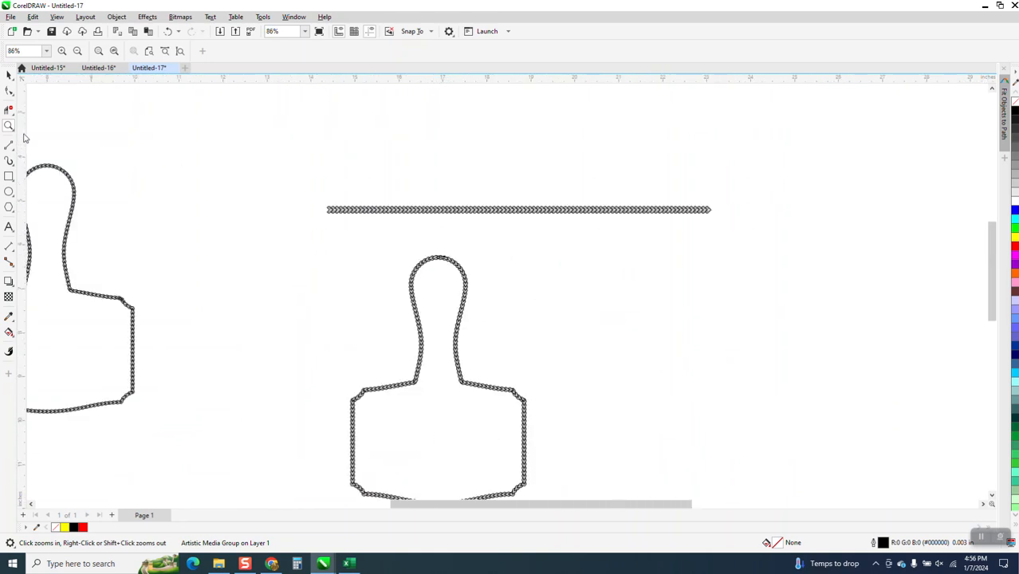
scroll(431, 447, down, 3)
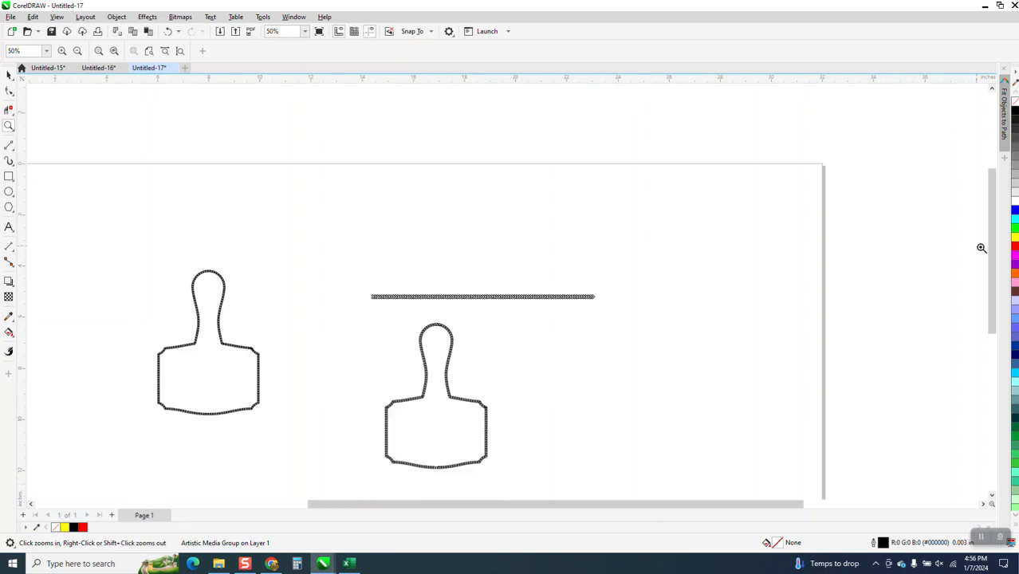
drag(993, 257, 995, 295)
drag(427, 363, 471, 389)
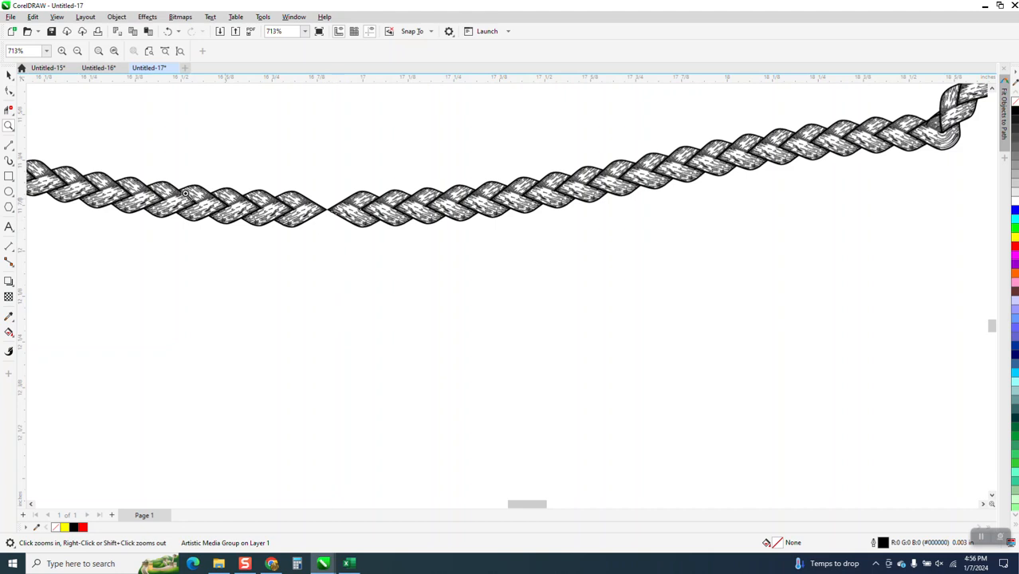
Select the mirrored chain paddle together with the chain row directly above it
click(8, 74)
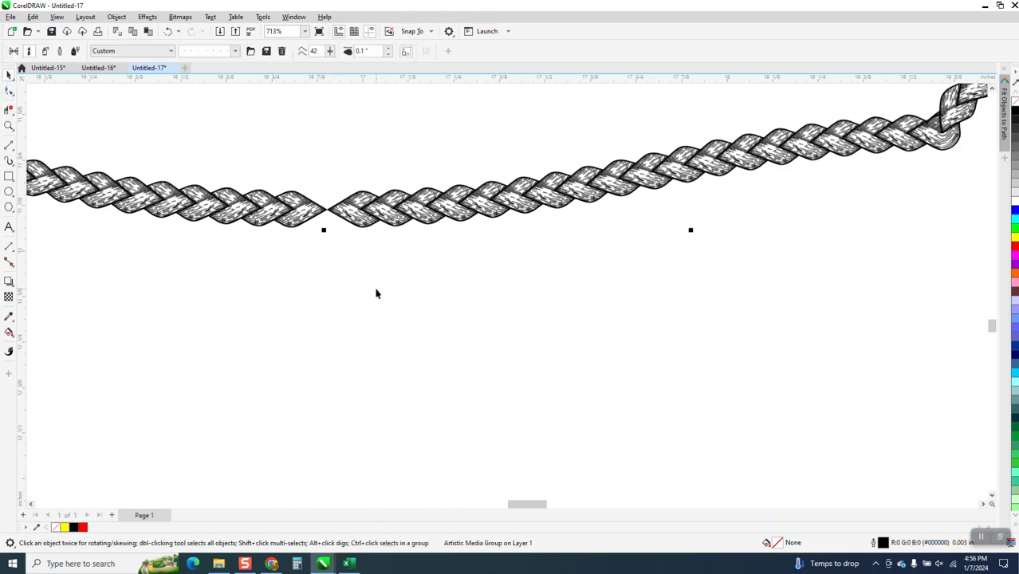
scroll(492, 347, down, 6)
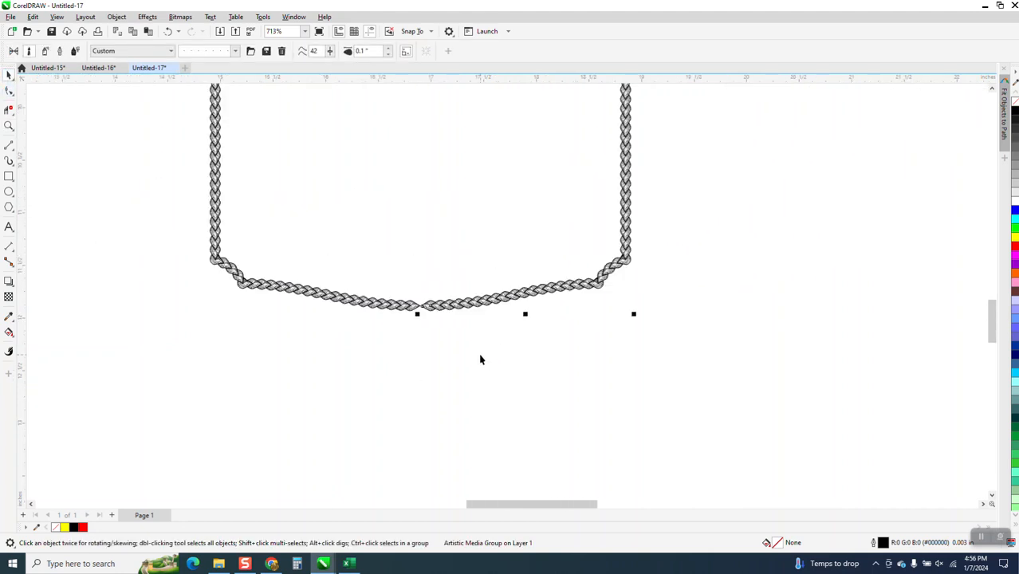
scroll(480, 362, down, 3)
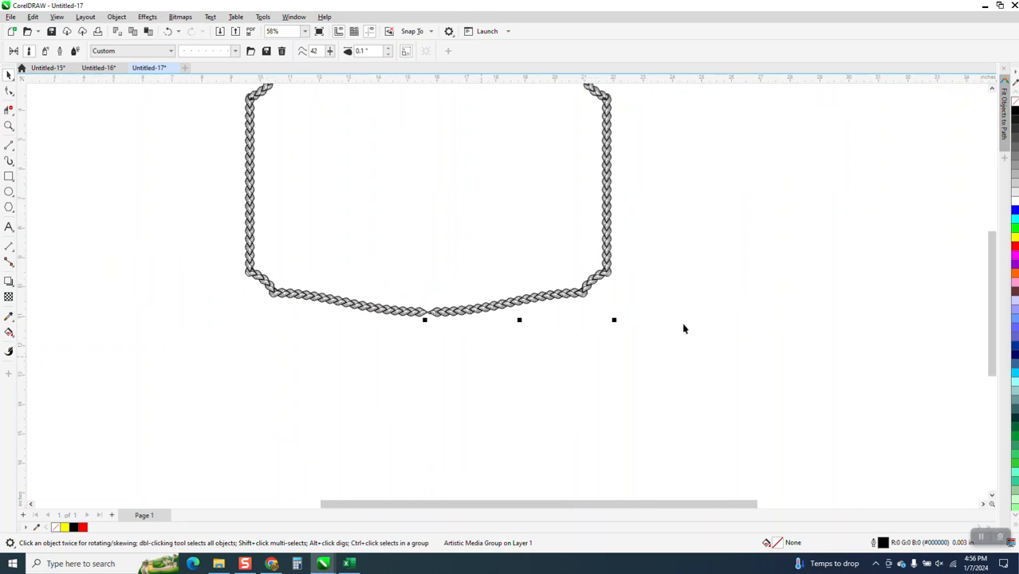
drag(992, 265, 992, 208)
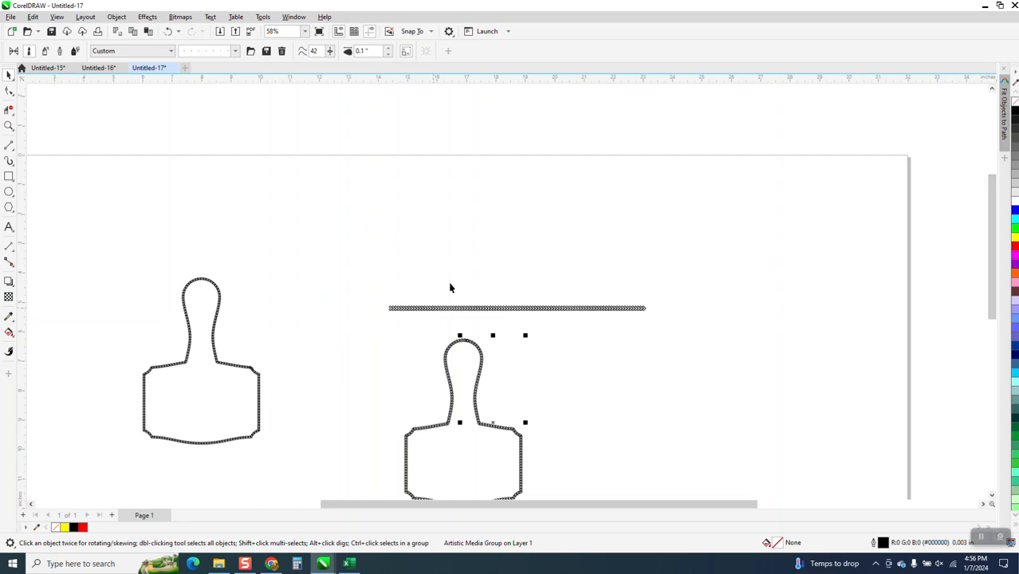
scroll(399, 327, down, 2)
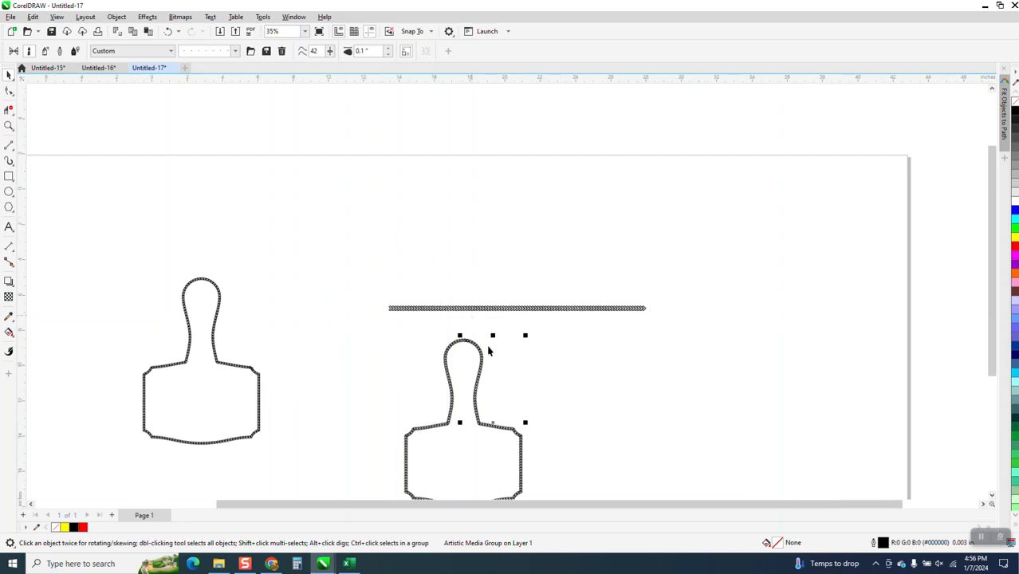
scroll(455, 333, down, 2)
click(430, 229)
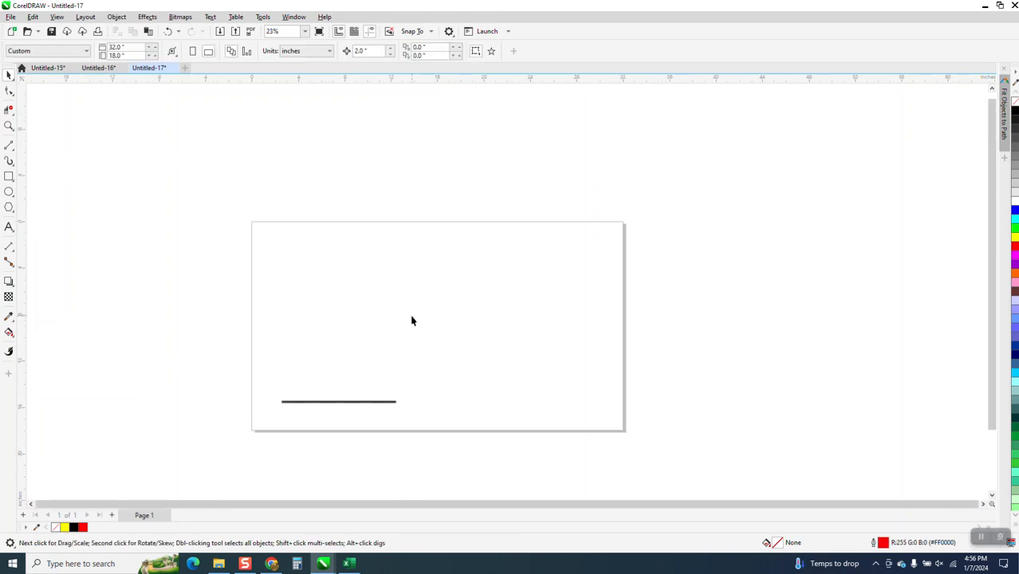
scroll(409, 321, down, 2)
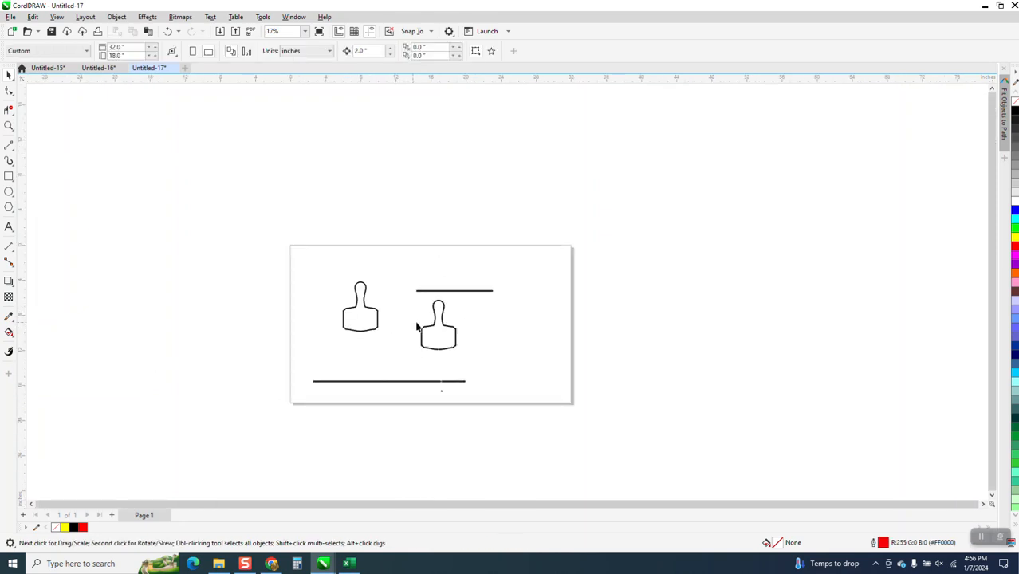
drag(456, 344, 598, 384)
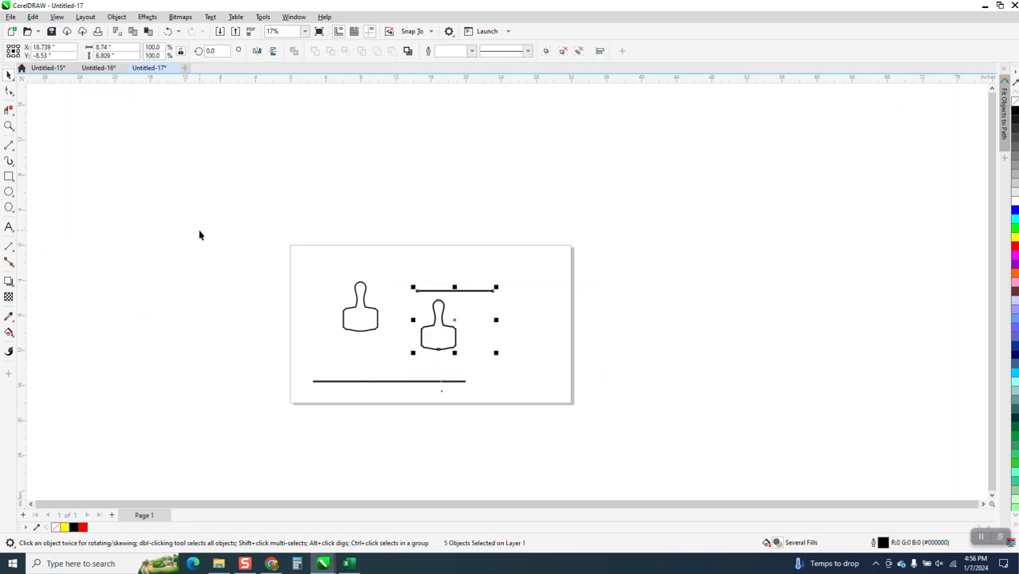
Save the drawing as leatherboarderX7 in CDR format on the USB20FD (E:) drive, replacing the existing file
click(10, 17)
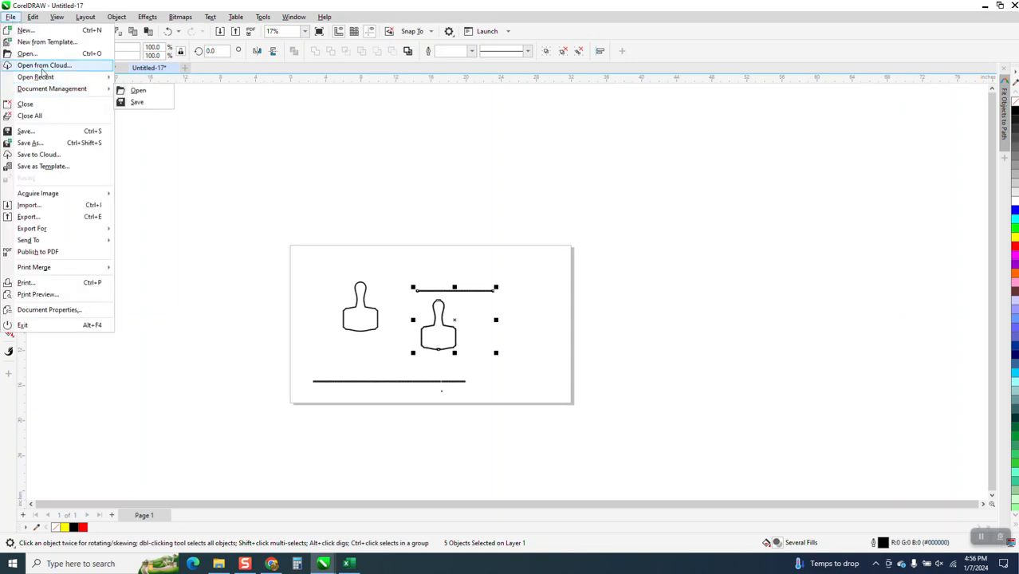
click(57, 167)
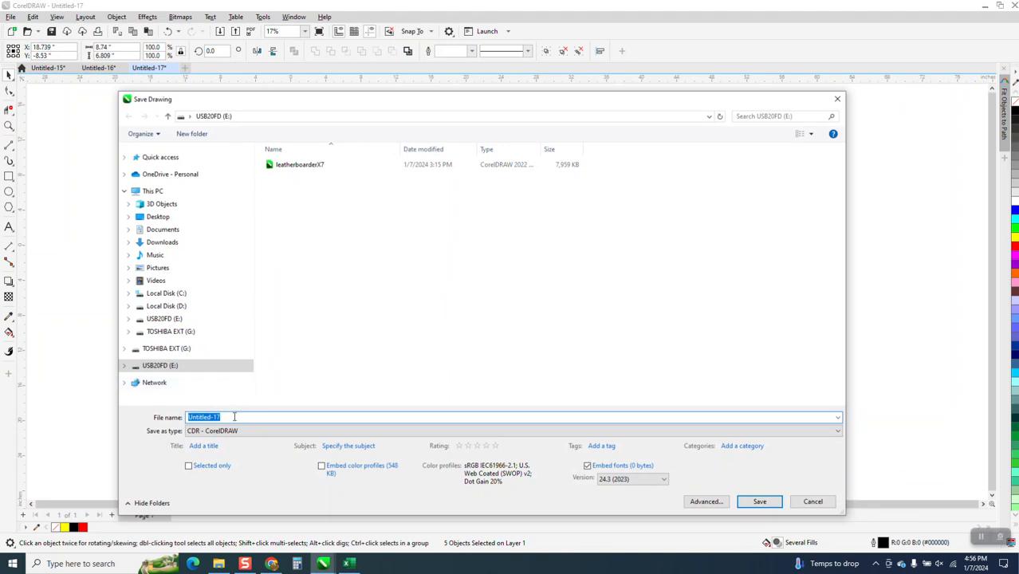
click(299, 166)
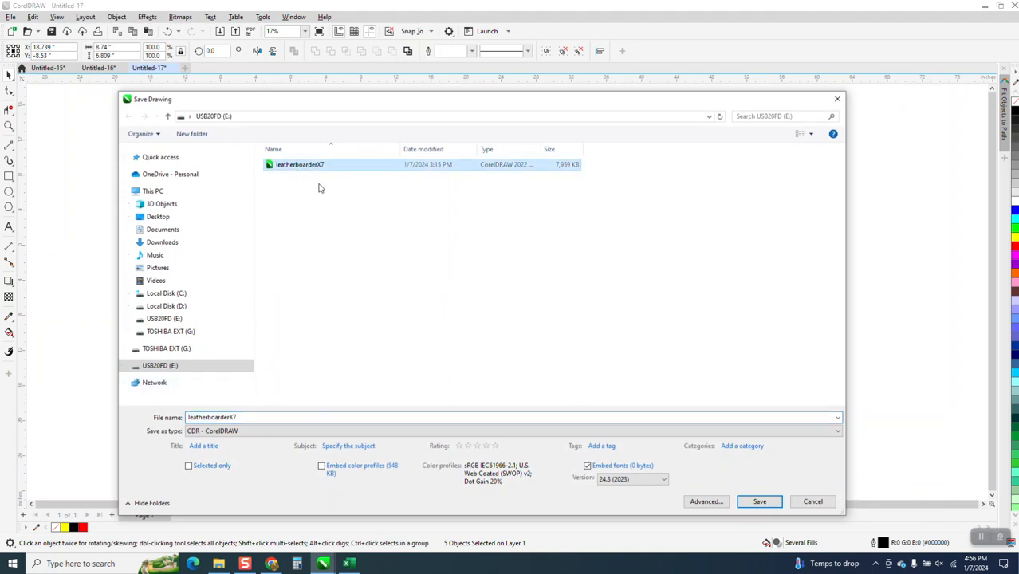
click(760, 501)
click(533, 282)
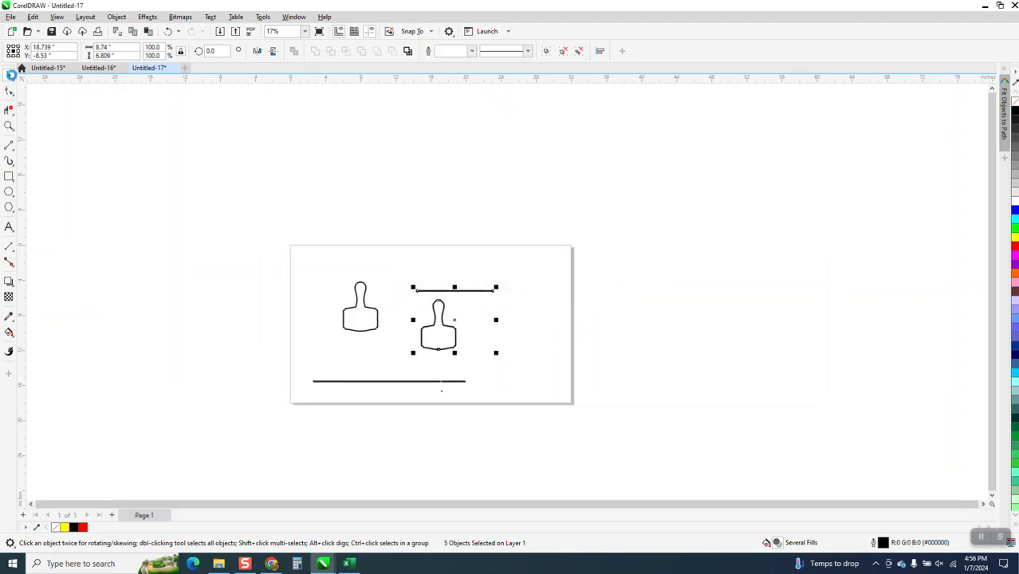
Delete the mirrored chain paddle and all loose chain rows and links, keeping only the original chain paddle
key(Delete)
click(374, 384)
click(305, 379)
drag(464, 403, 508, 402)
key(Delete)
Centre the original chain paddle on the page
click(370, 312)
click(372, 310)
key(p)
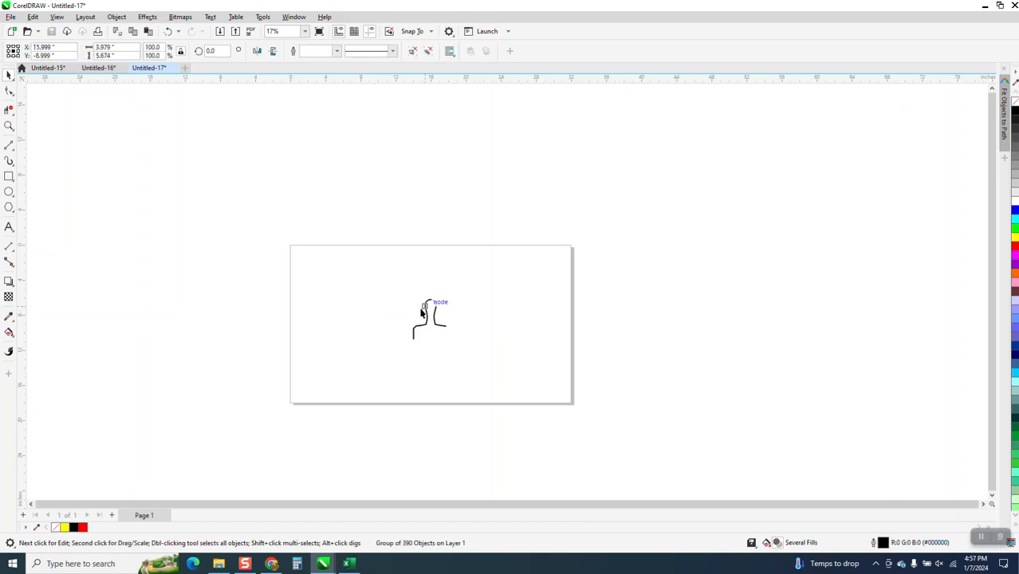
Draw a vertical line about 9.75 in long and centre it on the page, through the middle of the paddle
click(9, 125)
drag(355, 283, 538, 404)
drag(464, 232, 604, 269)
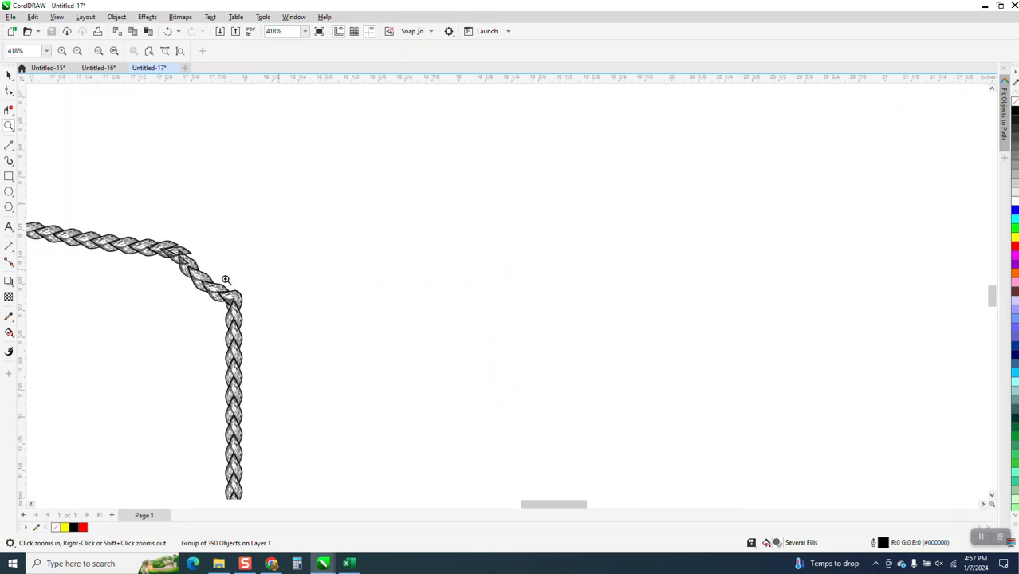
scroll(510, 276, down, 6)
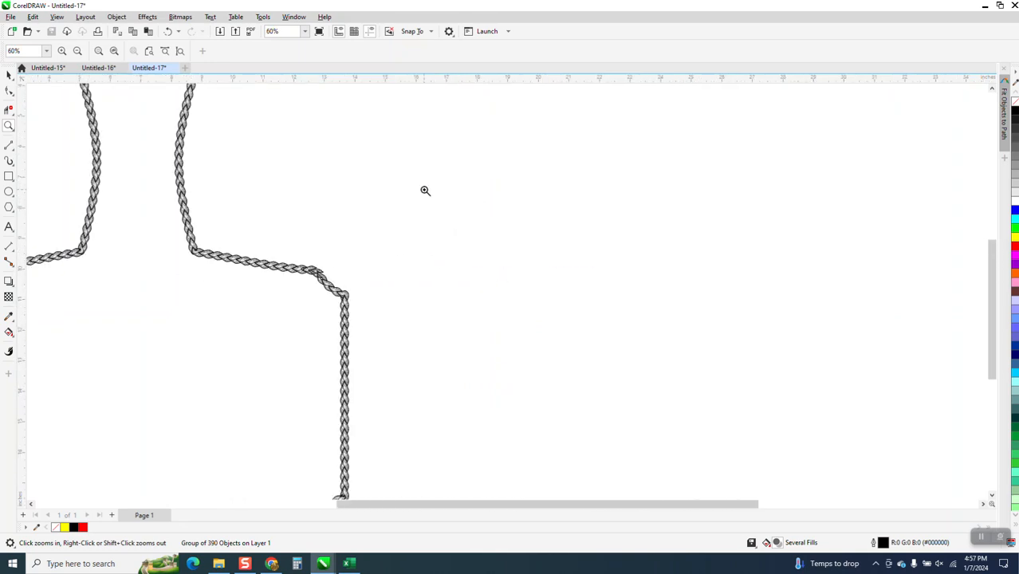
click(10, 146)
drag(273, 136, 273, 314)
key(p)
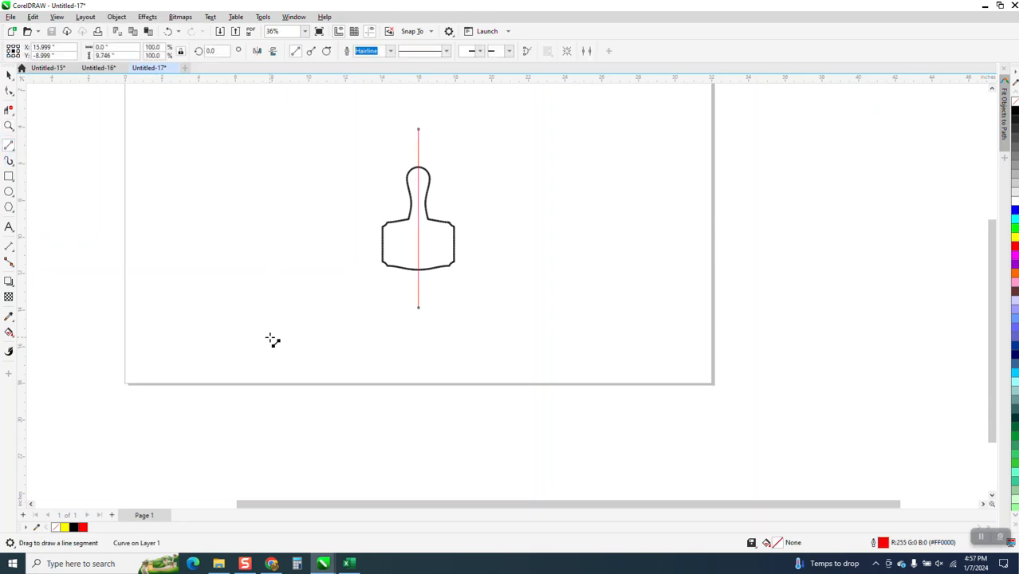
Remove the half of the chain paddle to the right of the centre line with Virtual Segment Delete
click(9, 111)
drag(422, 163, 439, 213)
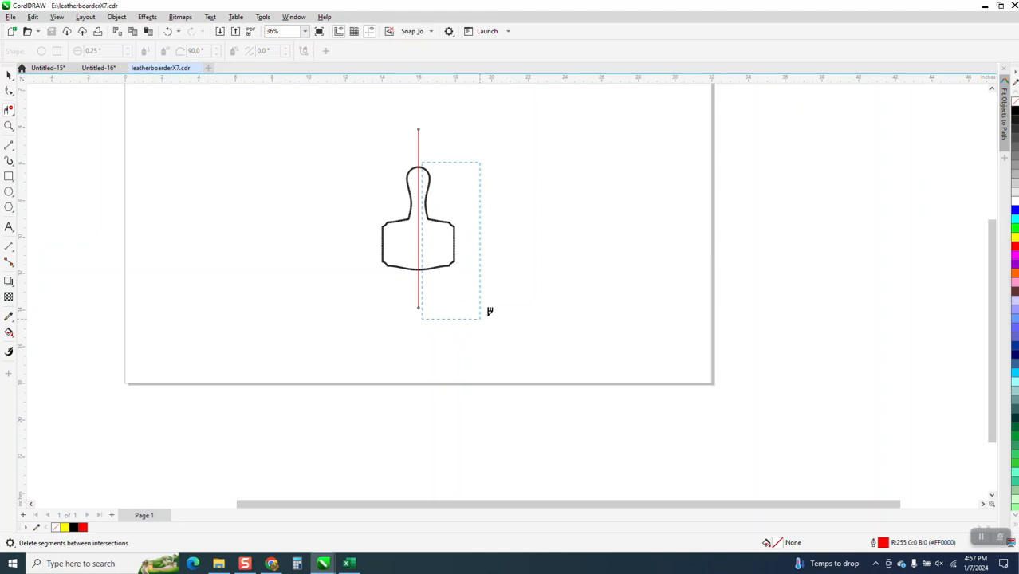